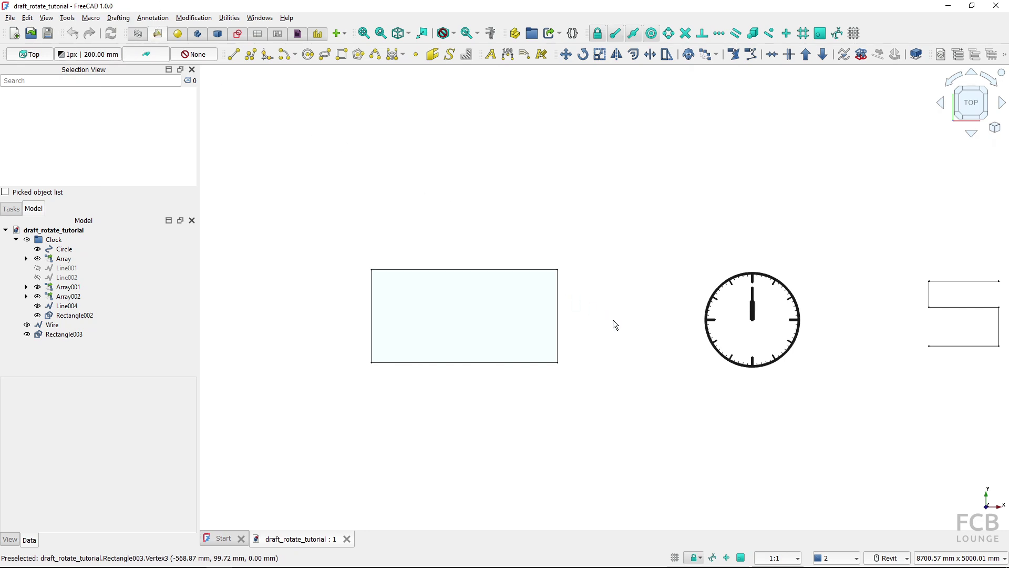
Step: Rotate the rectangle about its bottom-left corner, with the base angle along its bottom edge
{"action": "left_click", "coordinate": [583, 55]}
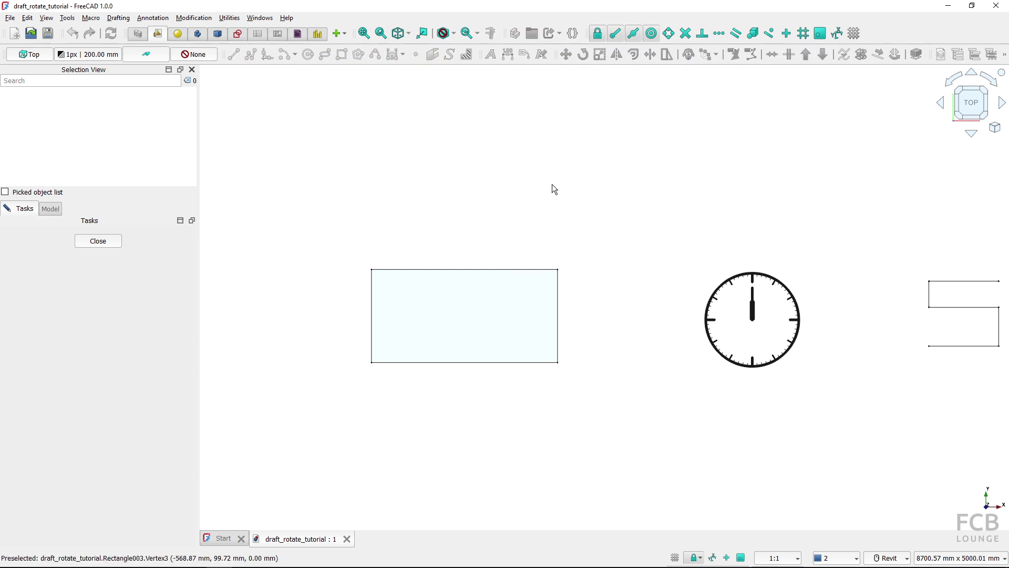
{"action": "left_click", "coordinate": [435, 310]}
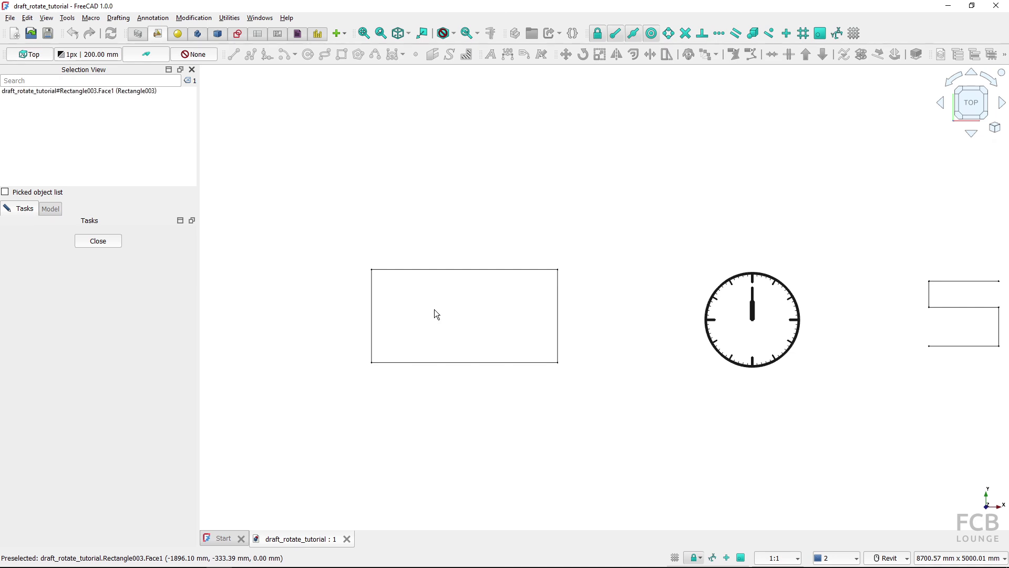
{"action": "left_click", "coordinate": [434, 310]}
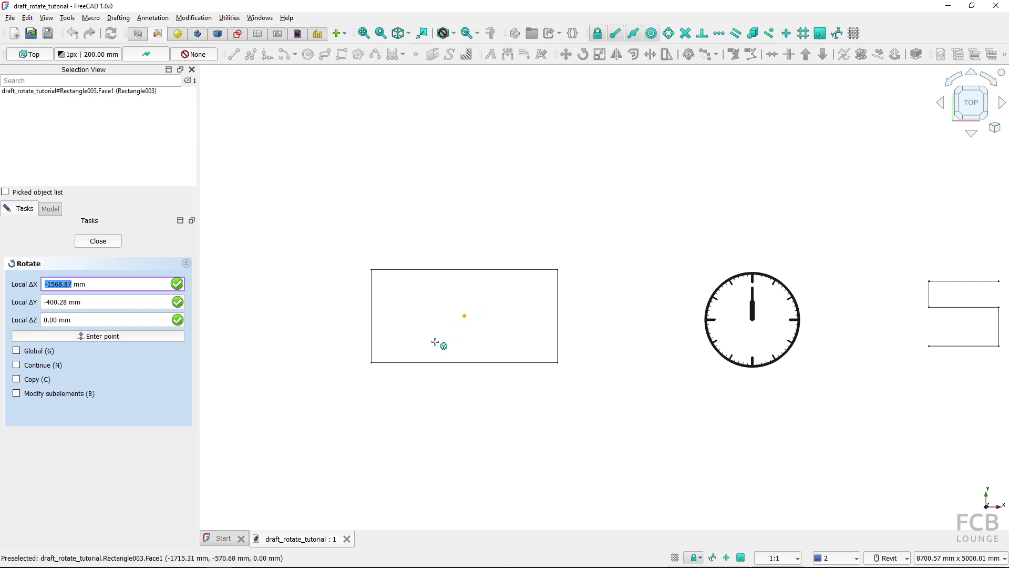
{"action": "left_click", "coordinate": [372, 363]}
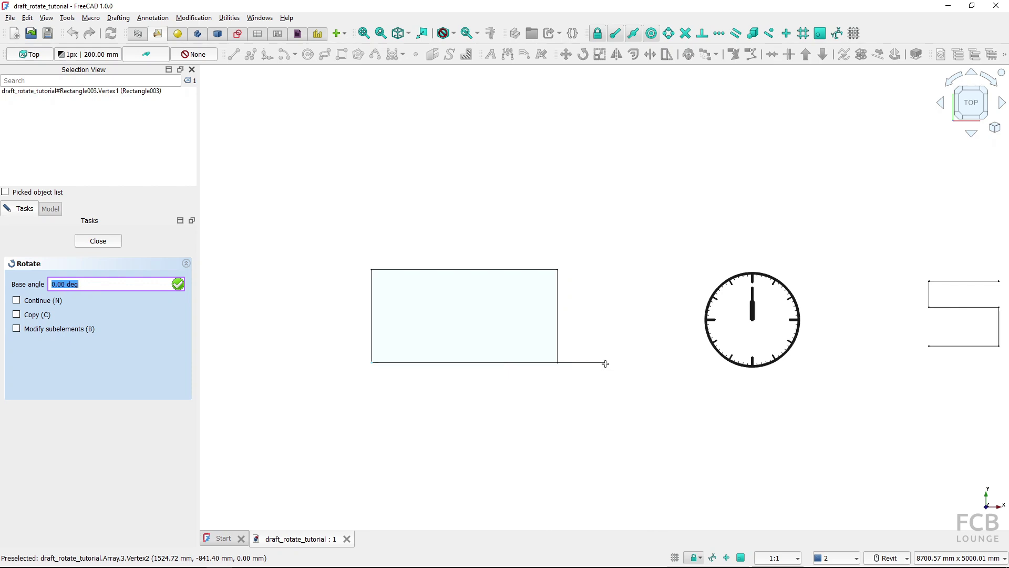
{"action": "left_click", "coordinate": [606, 363]}
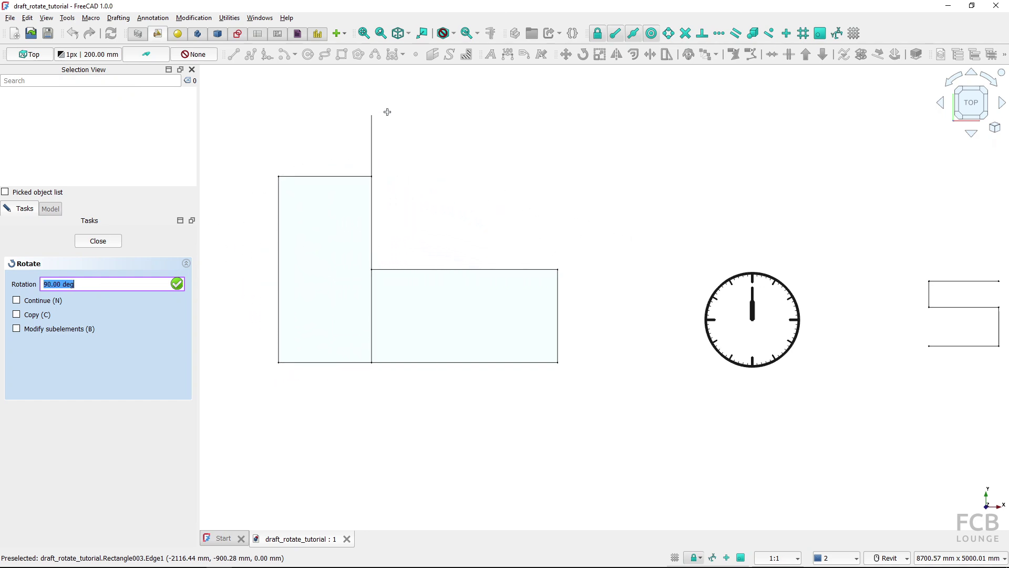
Step: Finish the 90° rotation, then select the upright rectangle Rectangle003
{"action": "left_click", "coordinate": [364, 124]}
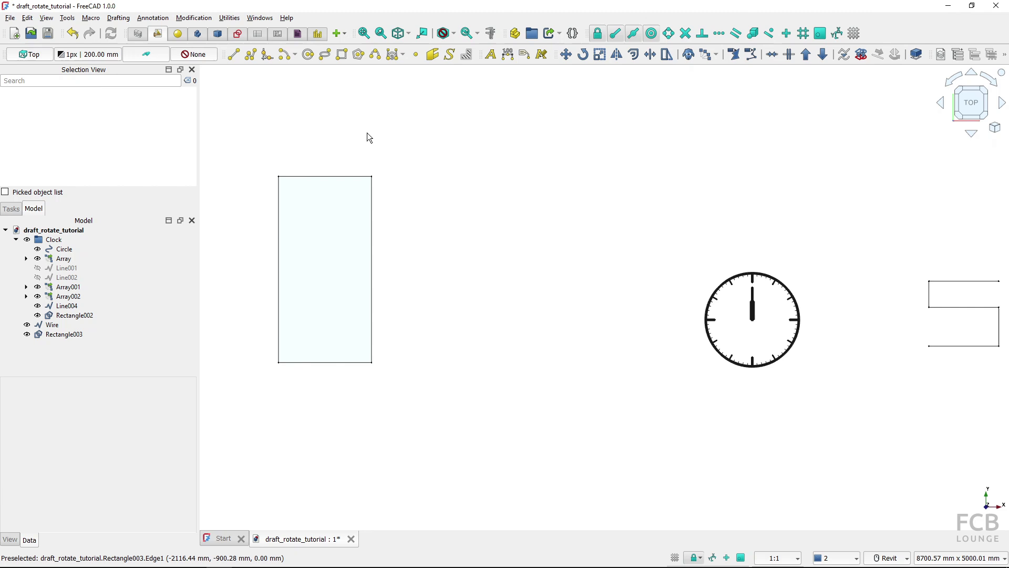
{"action": "left_click", "coordinate": [328, 270]}
{"action": "left_click", "coordinate": [333, 270]}
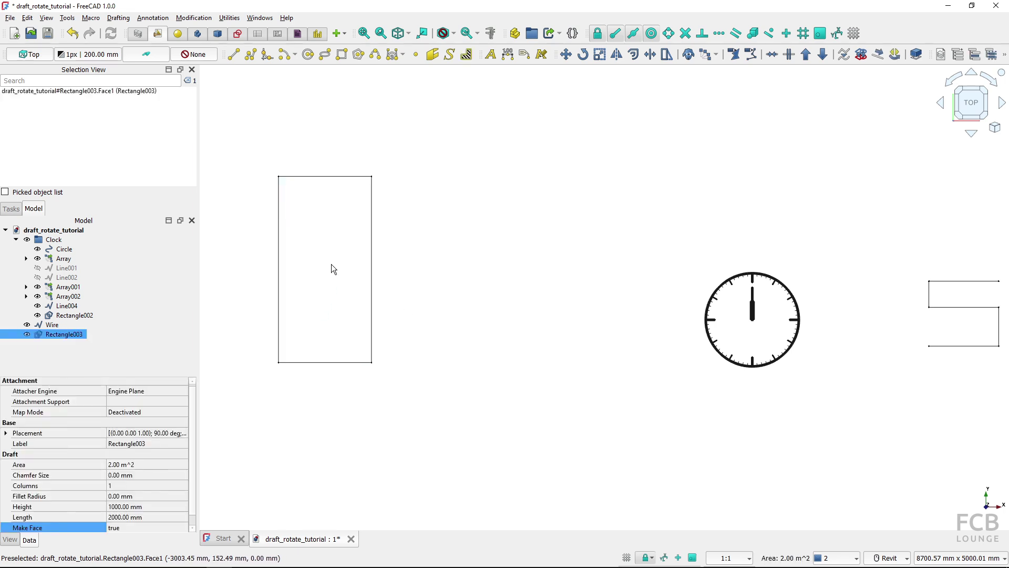
Step: Rotate Rectangle003 to 270° about its centre, with the base angle straight up
{"action": "left_click", "coordinate": [582, 55]}
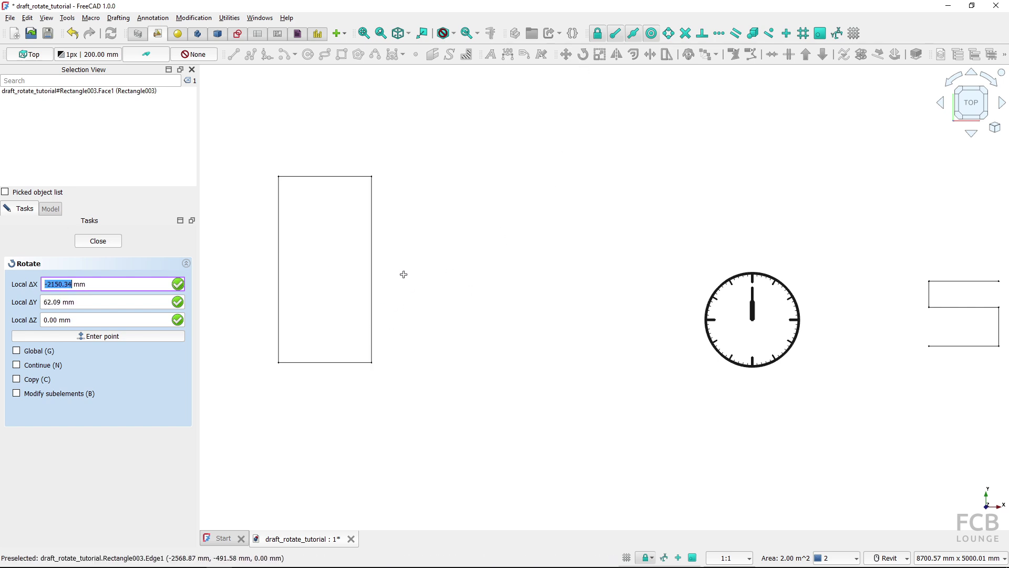
{"action": "left_click", "coordinate": [325, 270]}
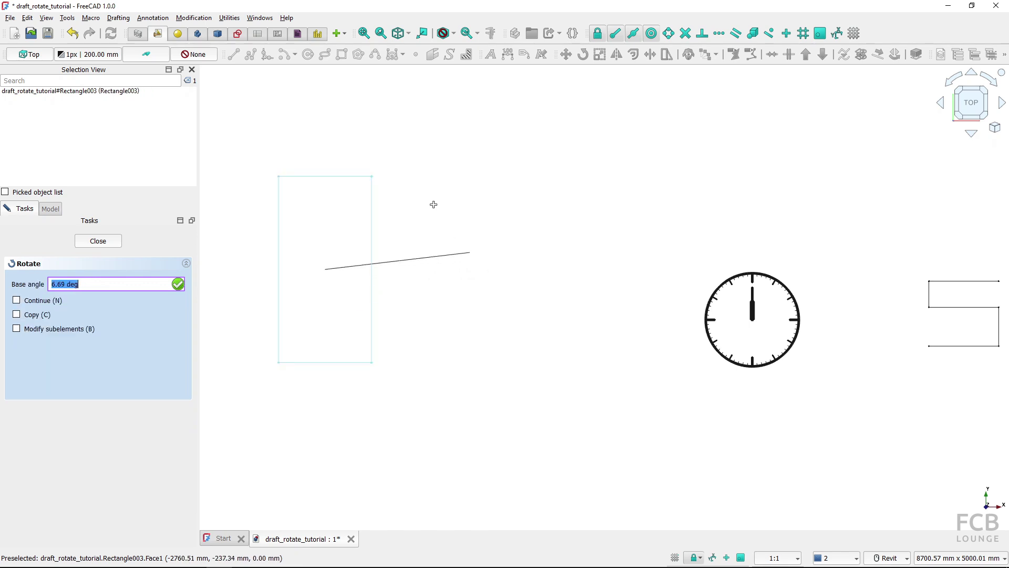
{"action": "left_click", "coordinate": [331, 116]}
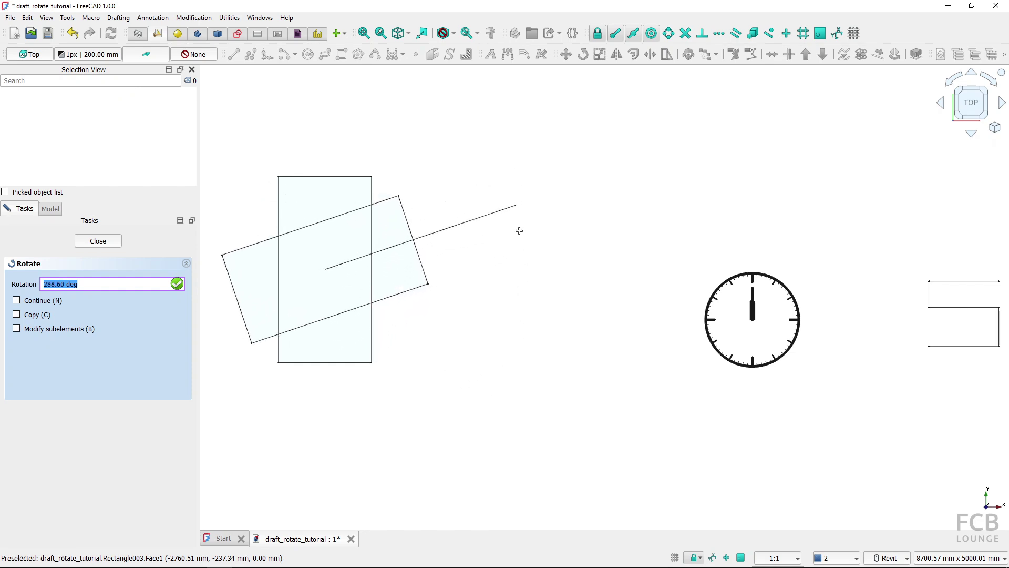
{"action": "left_click", "coordinate": [513, 277]}
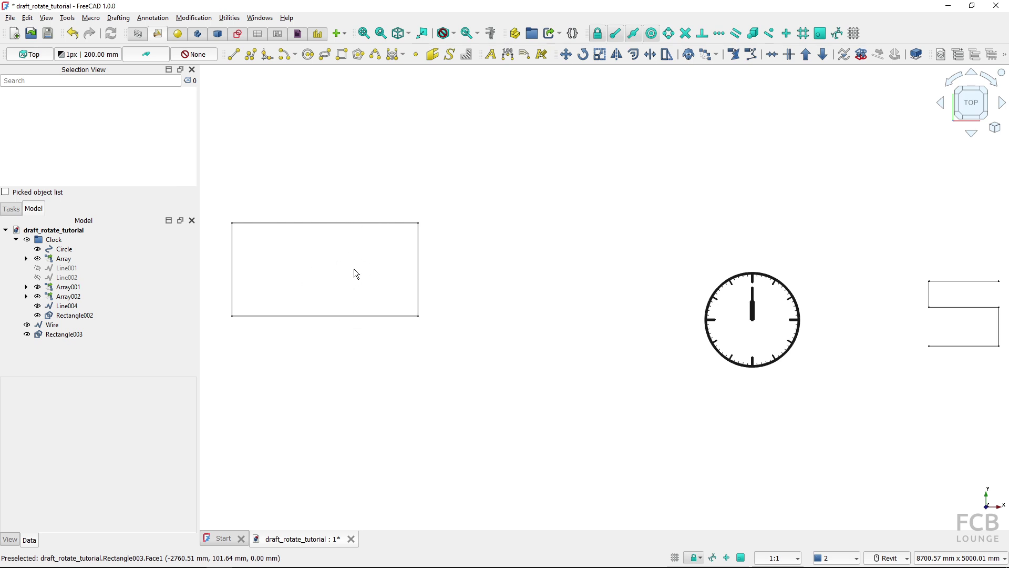
Step: Zoom in on the clock and select the long thin hand Line004
{"action": "scroll", "coordinate": [778, 326], "scroll_direction": "up", "scroll_amount": 3}
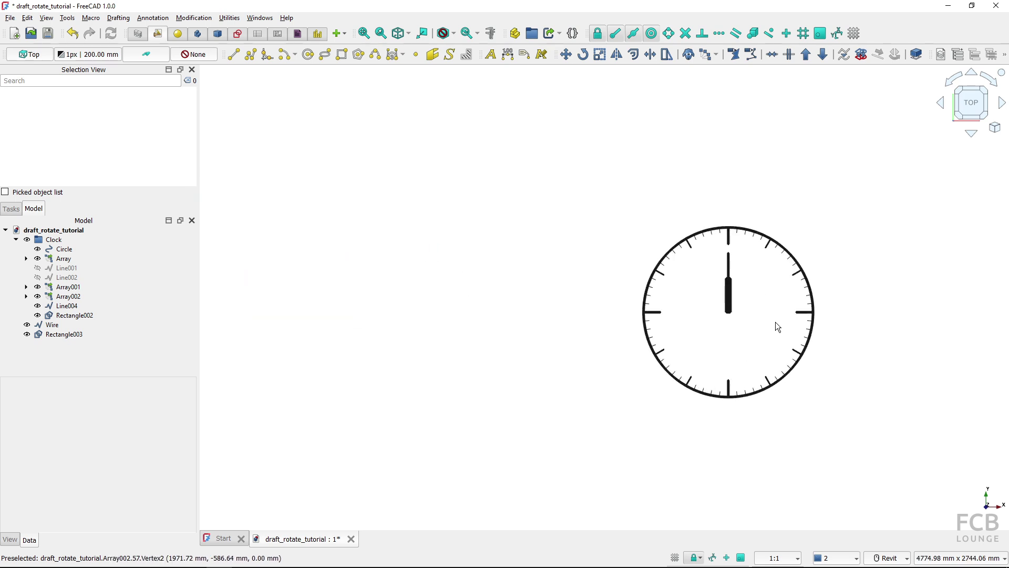
{"action": "scroll", "coordinate": [774, 321], "scroll_direction": "up", "scroll_amount": 2}
{"action": "scroll", "coordinate": [631, 278], "scroll_direction": "up", "scroll_amount": 1}
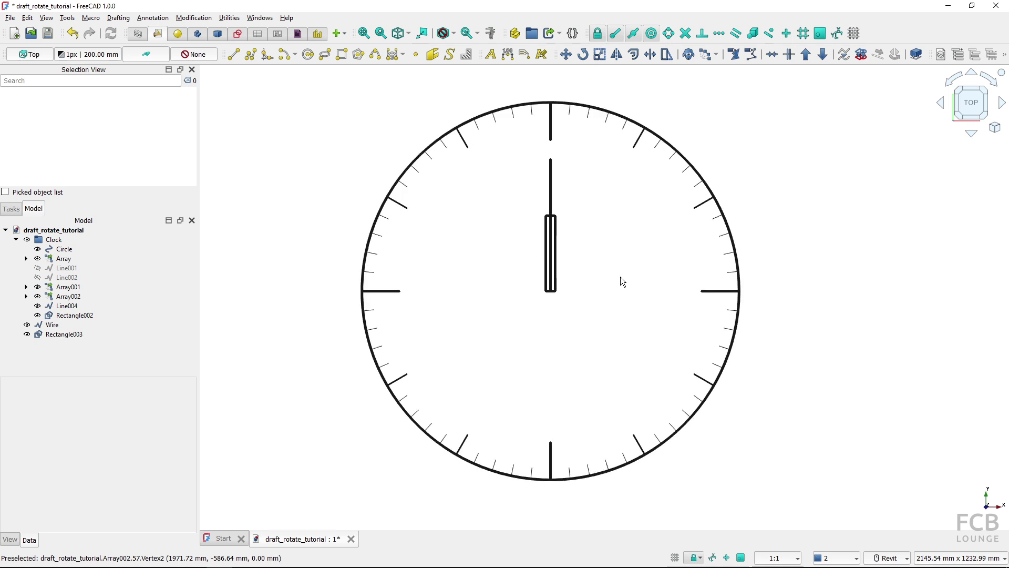
{"action": "middle_click_drag", "start_coordinate": [620, 276], "coordinate": [611, 291]}
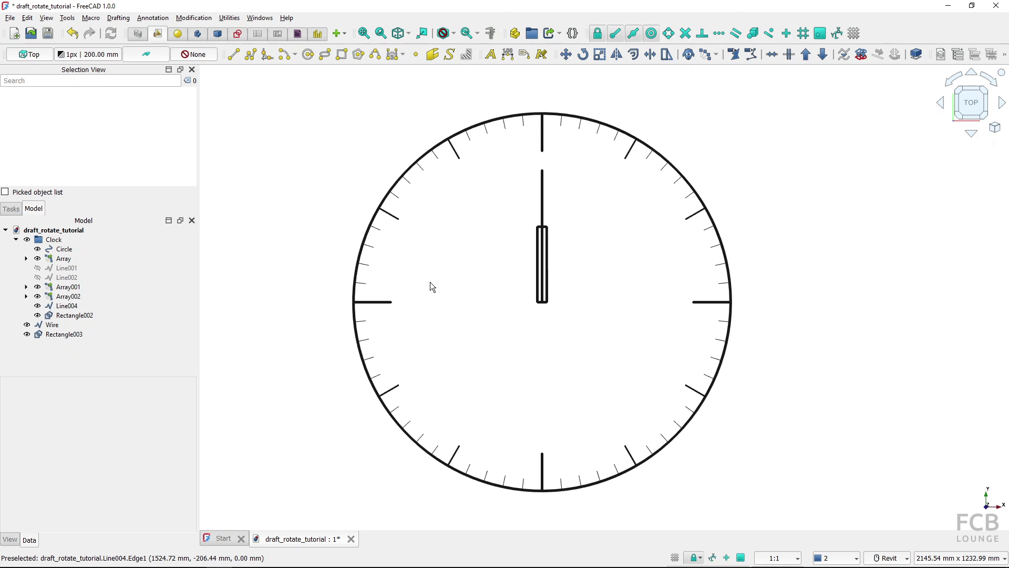
{"action": "key", "text": "ctrl"}
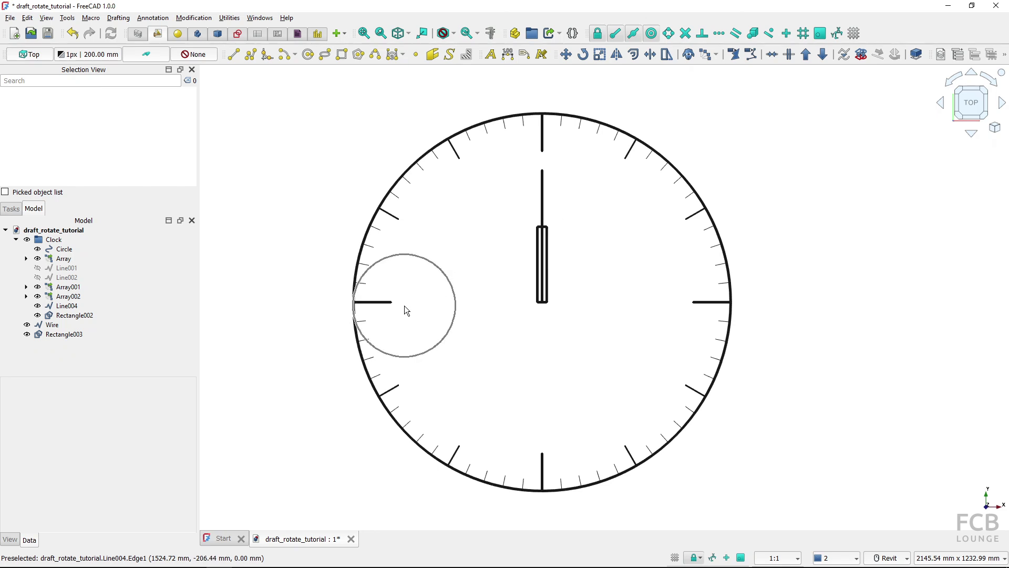
{"action": "key", "text": "ctrl"}
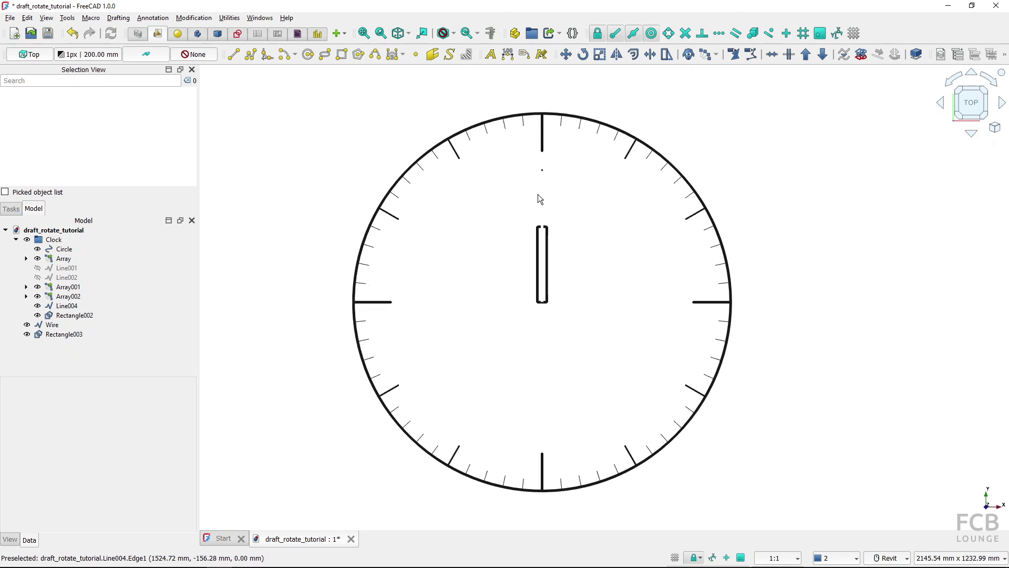
{"action": "left_click", "coordinate": [541, 195]}
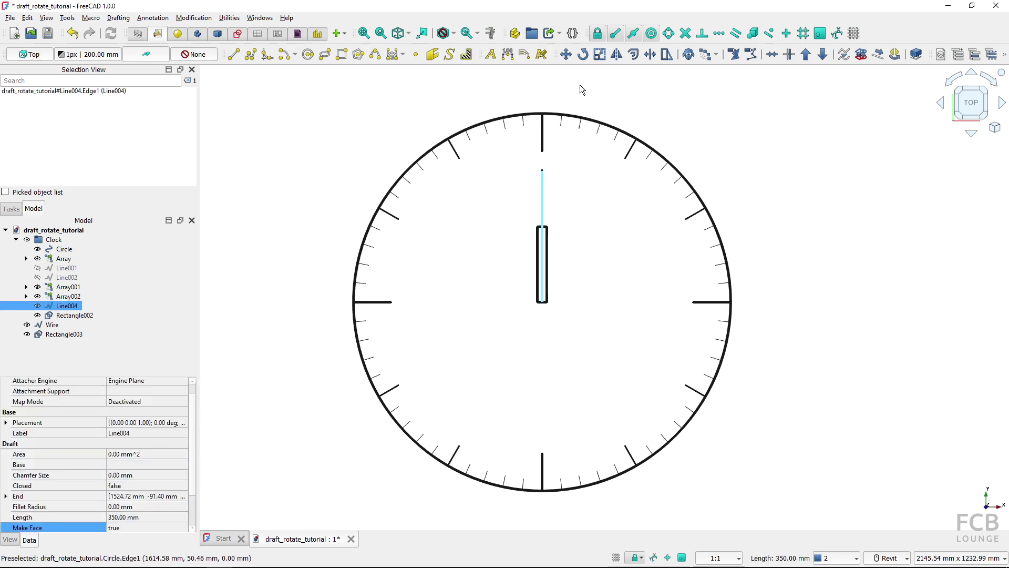
Step: Rotate Line004 90° about the clock centre from a 0° base angle
{"action": "left_click", "coordinate": [582, 55]}
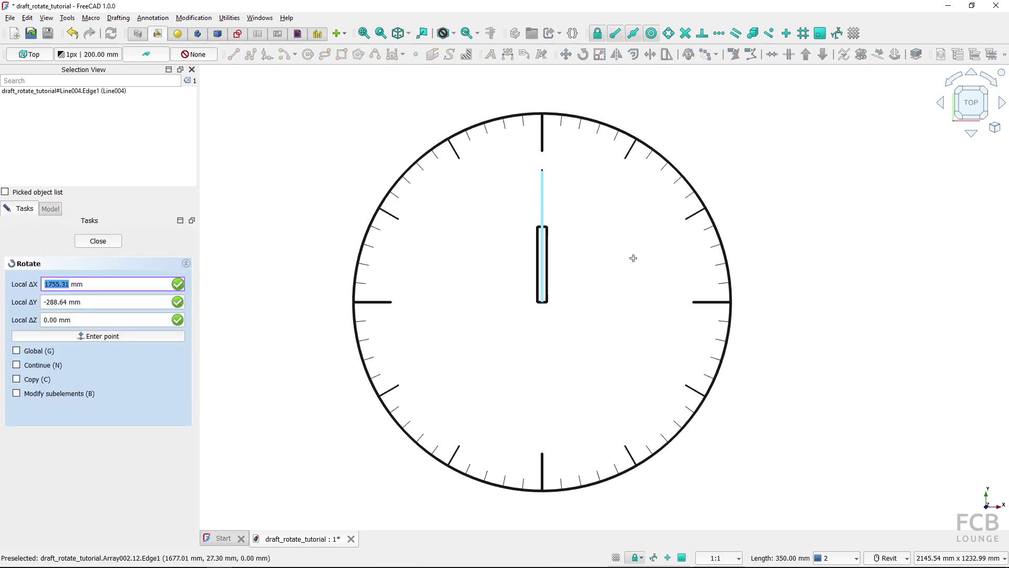
{"action": "left_click", "coordinate": [543, 304]}
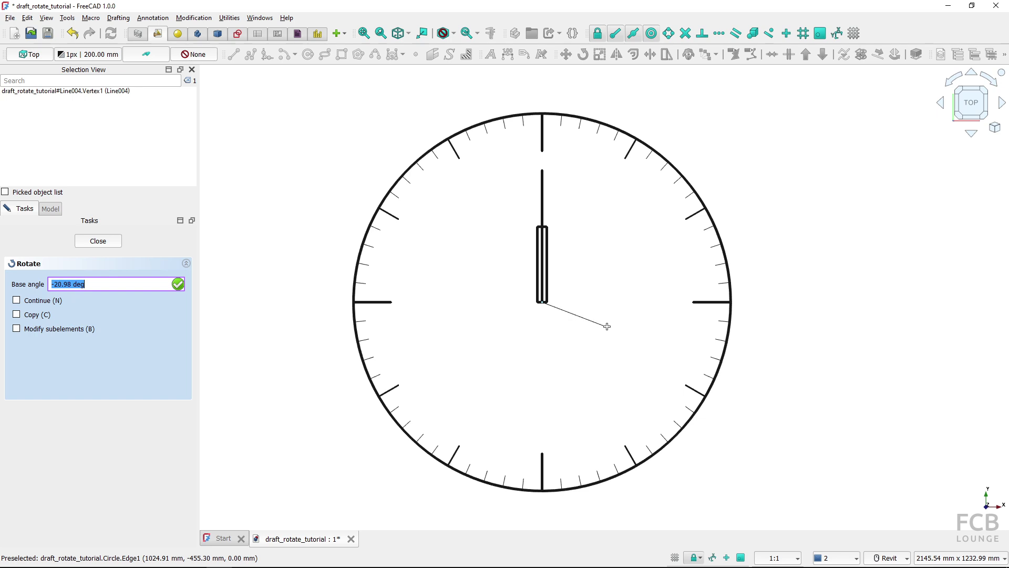
{"action": "type", "text": "0"}
{"action": "key", "text": "Return"}
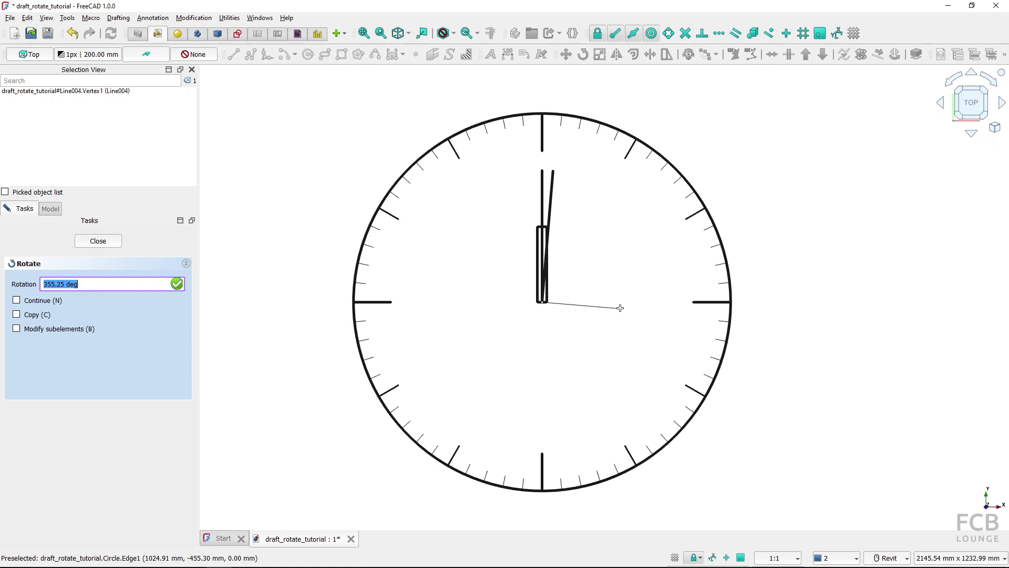
{"action": "type", "text": "90"}
{"action": "key", "text": "Return"}
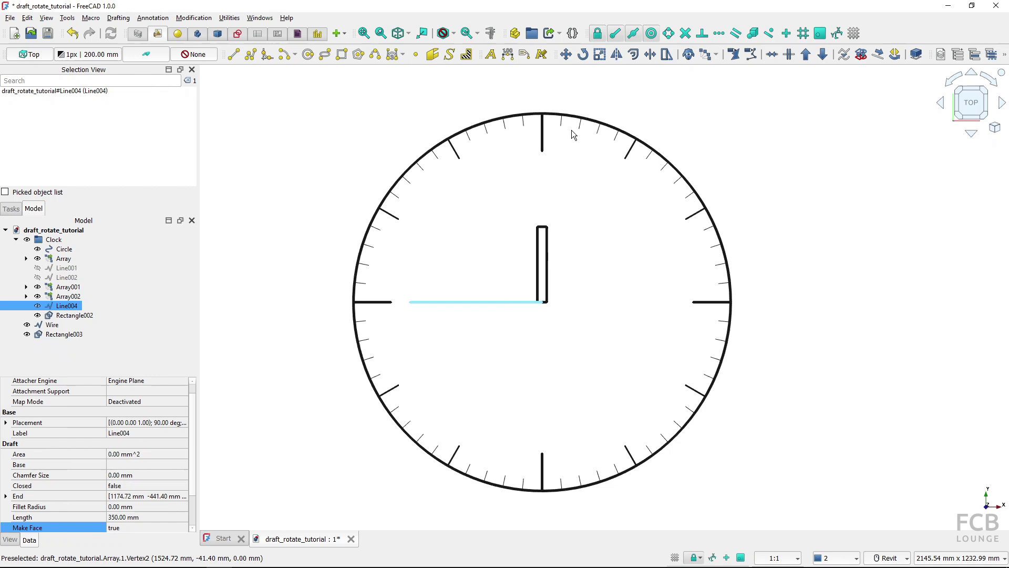
Step: Rotate the long hand 270° about the clock centre from a 0° base angle
{"action": "left_click", "coordinate": [582, 54]}
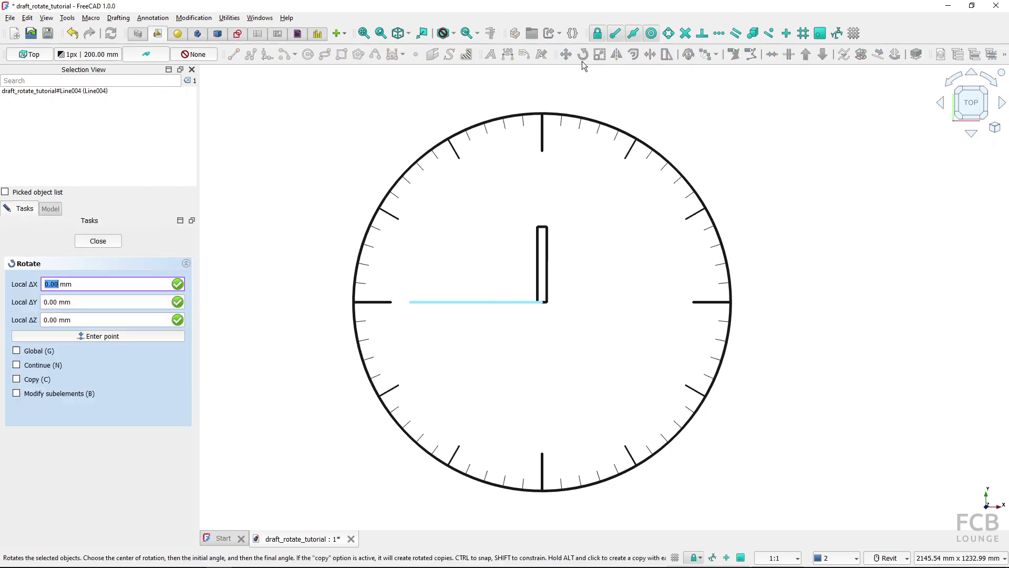
{"action": "left_click", "coordinate": [543, 307]}
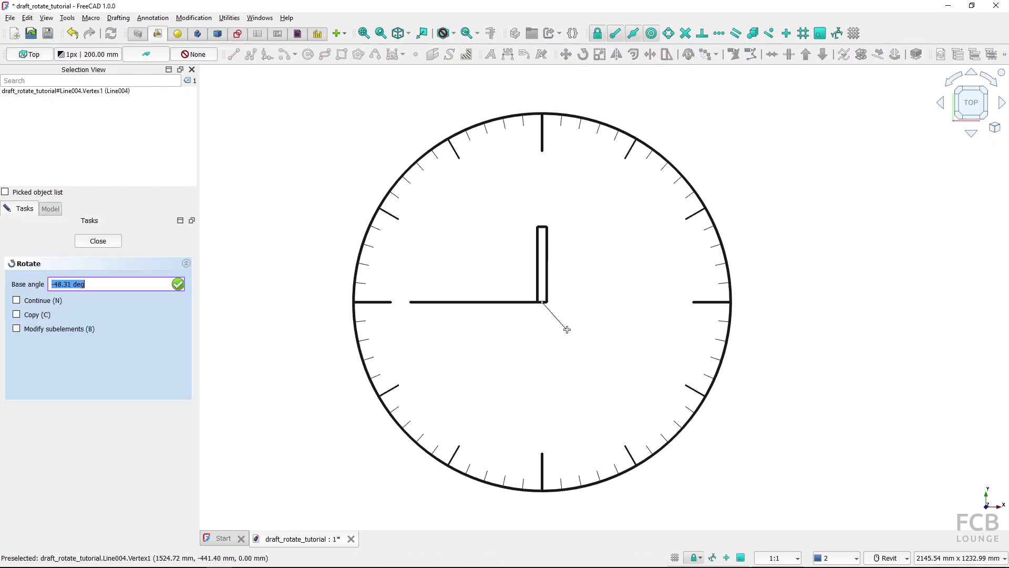
{"action": "type", "text": "0"}
{"action": "key", "text": "Return"}
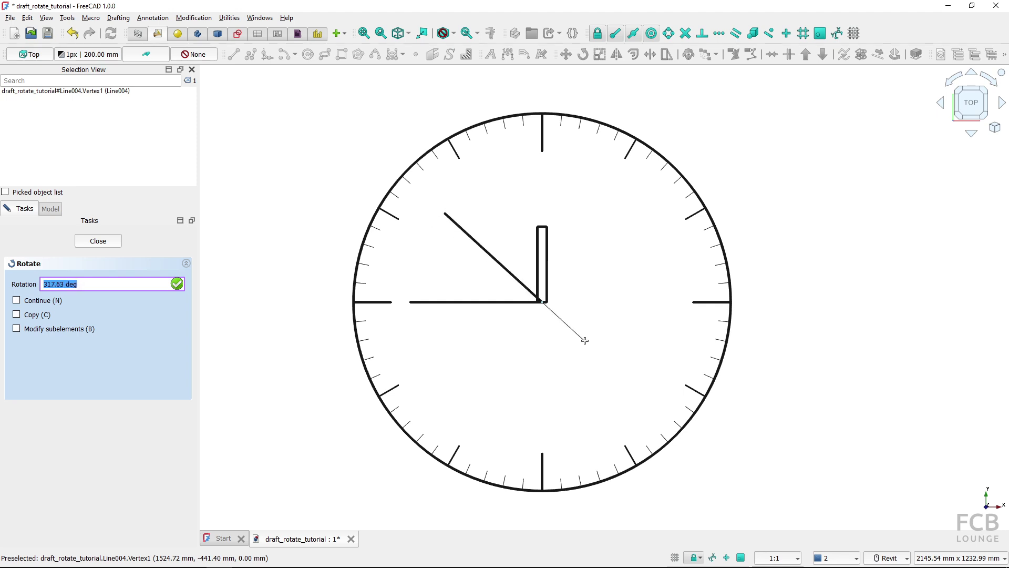
{"action": "type", "text": "270"}
{"action": "key", "text": "Return"}
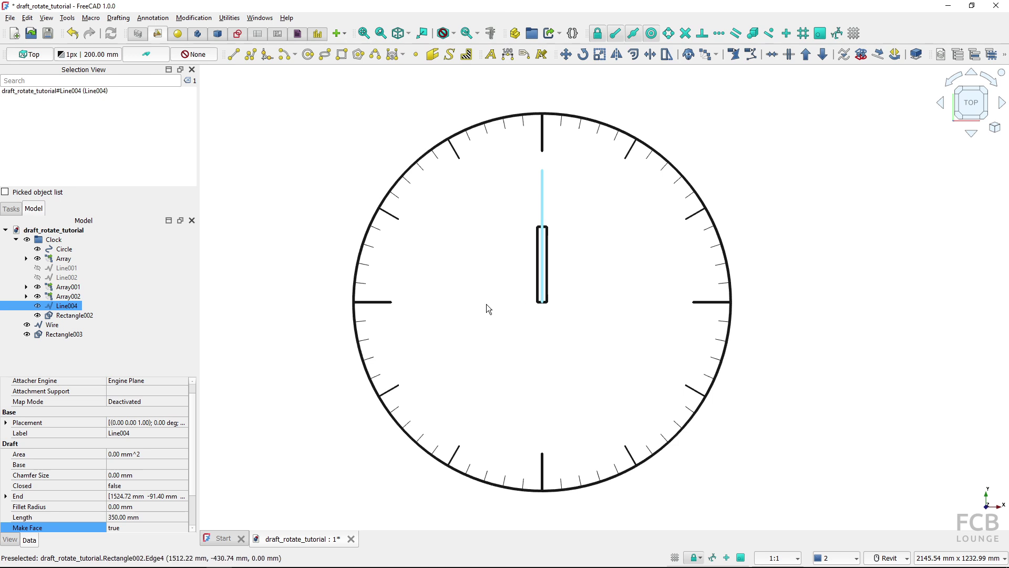
Step: Rotate Line004 about the clock centre from its top end toward five o'clock
{"action": "left_click", "coordinate": [544, 199]}
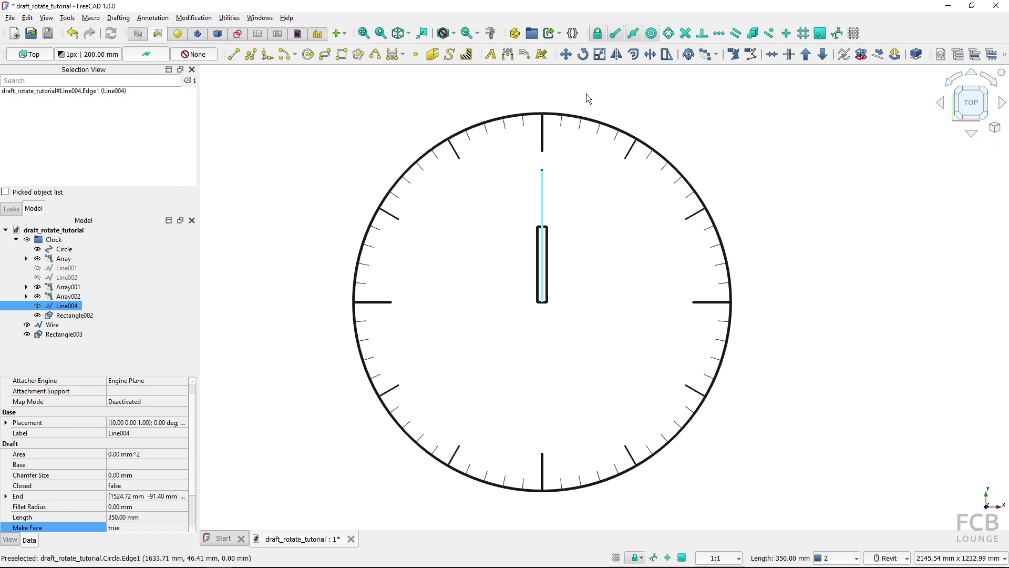
{"action": "left_click", "coordinate": [582, 54]}
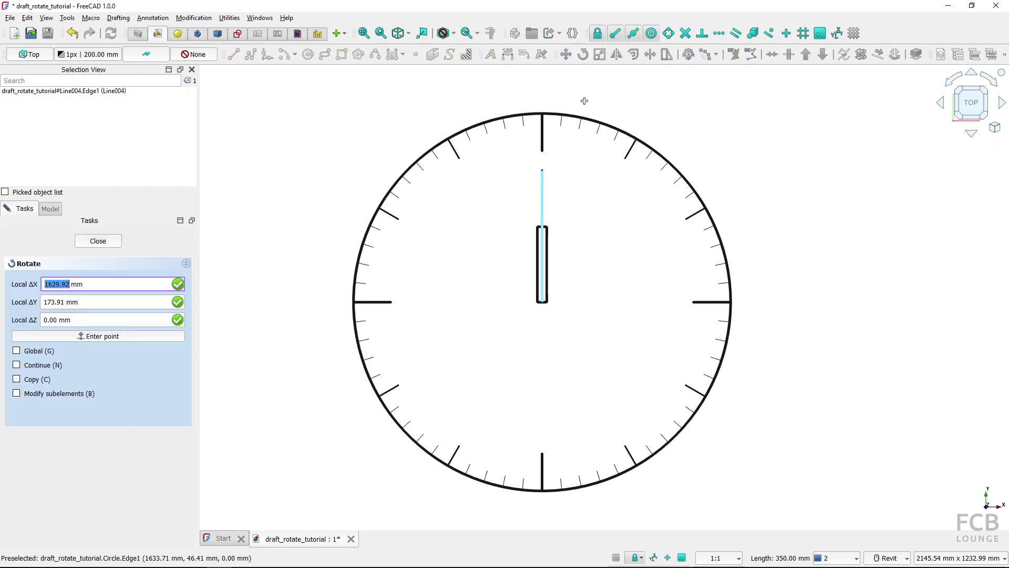
{"action": "left_click", "coordinate": [543, 304]}
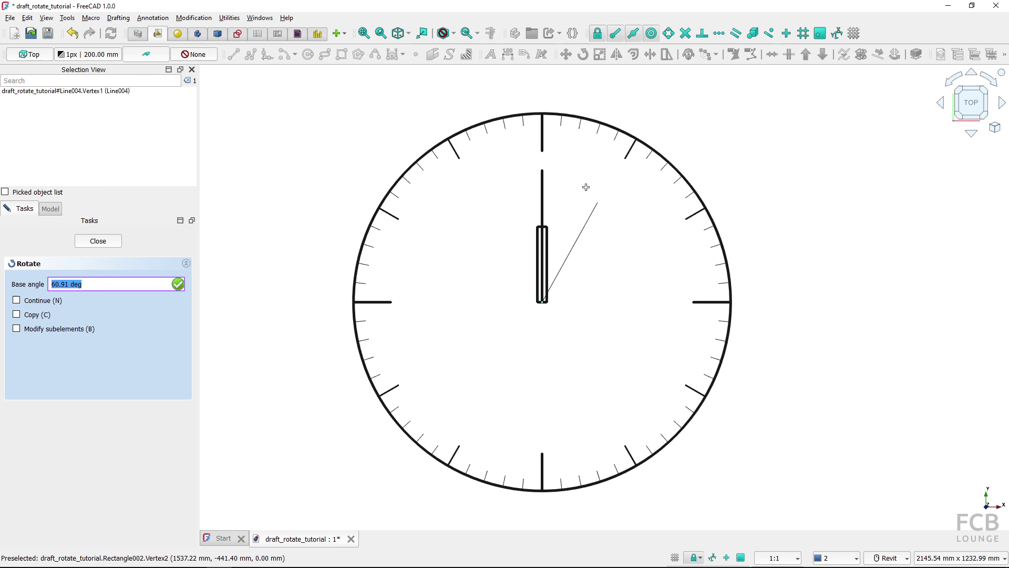
{"action": "left_click", "coordinate": [541, 151]}
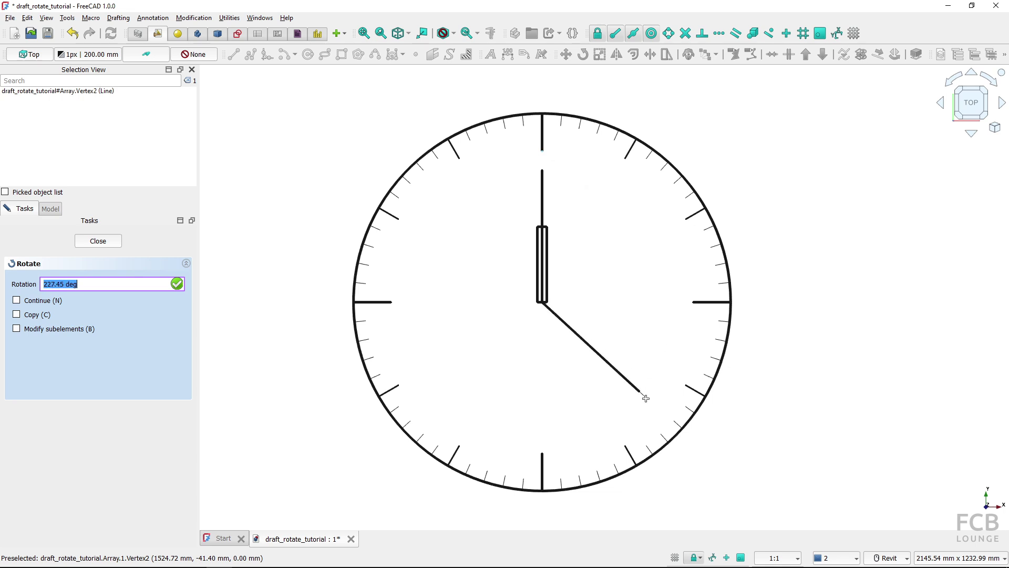
{"action": "left_click", "coordinate": [647, 444]}
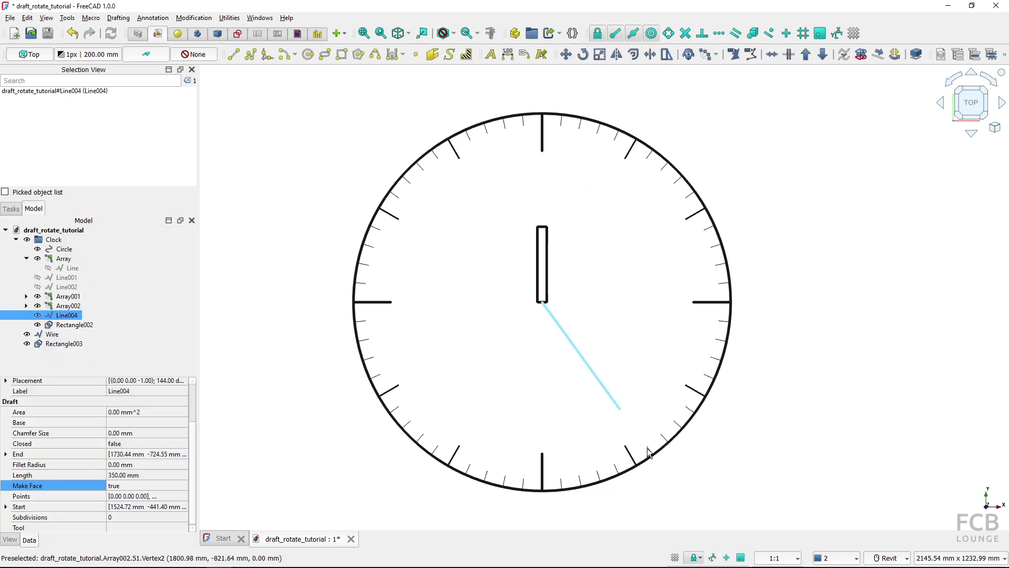
Step: Select Rectangle002 and Line004 and rotate them about the clock centre from 12 to 3 o'clock
{"action": "left_click", "coordinate": [587, 369]}
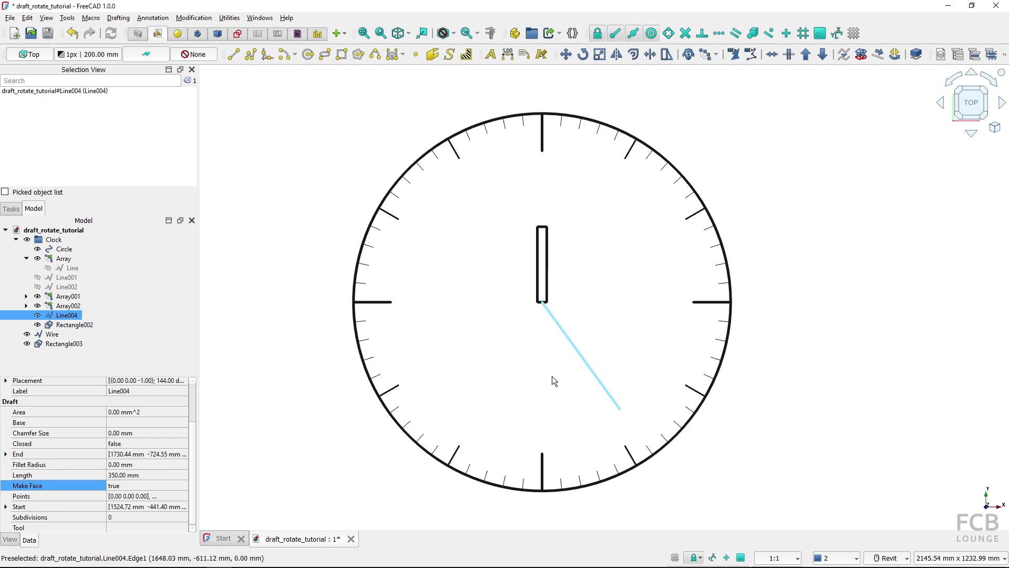
{"action": "left_click", "coordinate": [560, 334]}
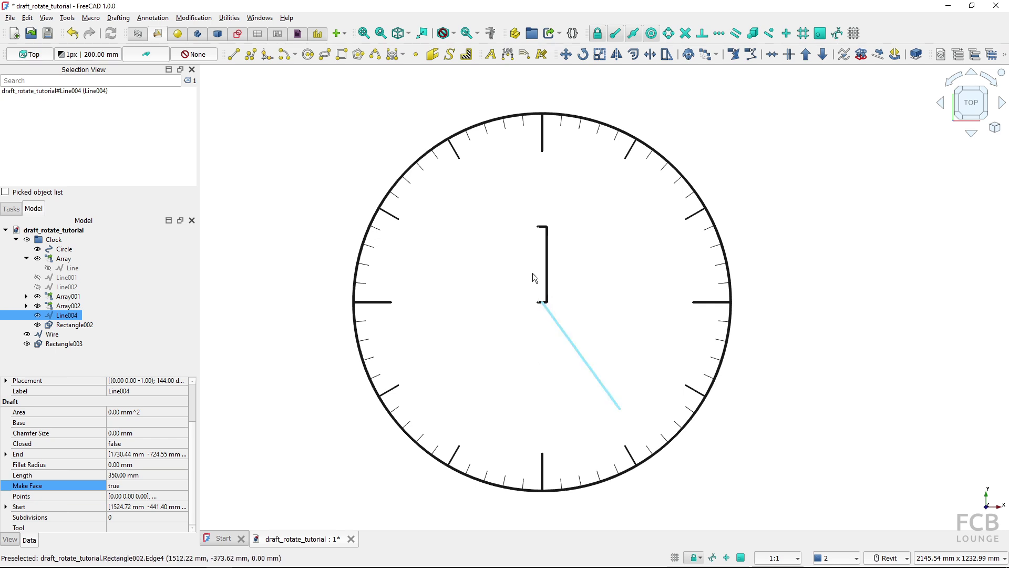
{"action": "left_click", "coordinate": [567, 336], "text": "ctrl"}
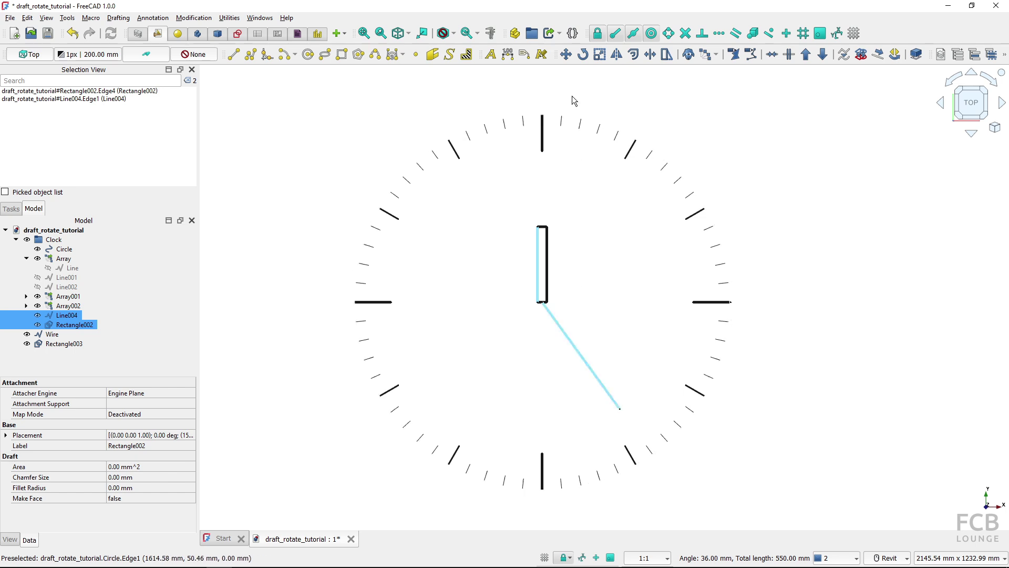
{"action": "left_click", "coordinate": [582, 55]}
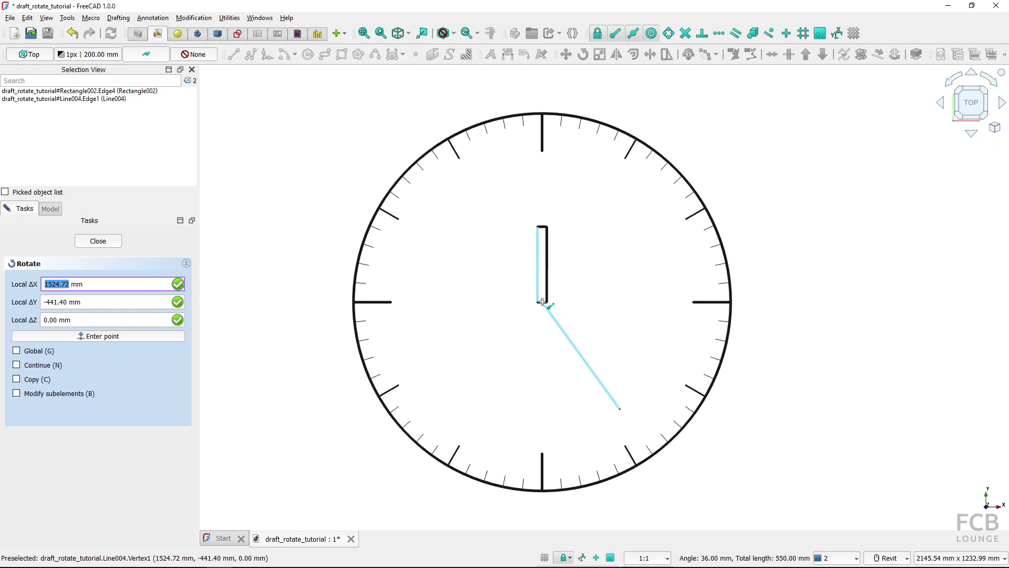
{"action": "left_click", "coordinate": [542, 301]}
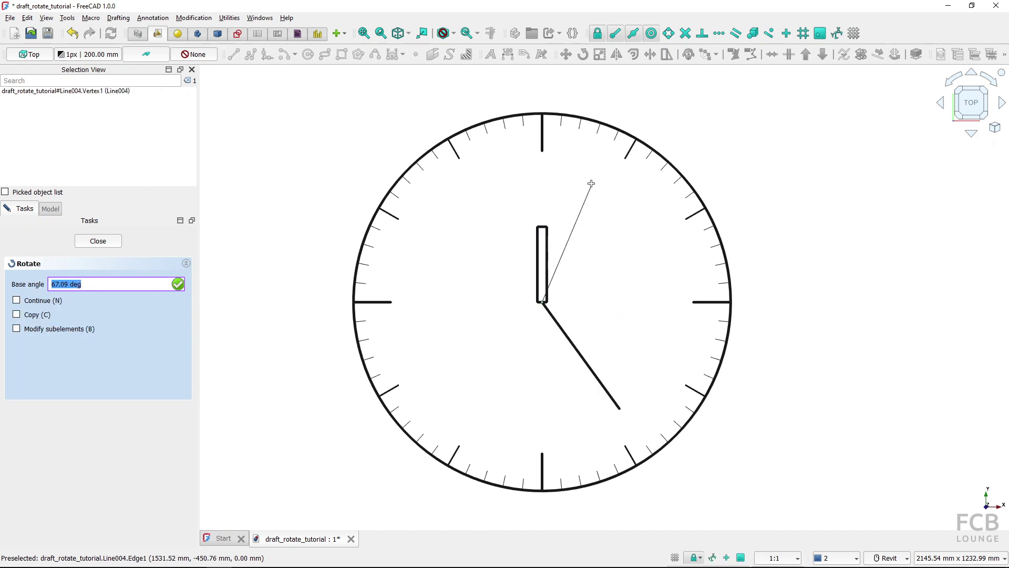
{"action": "left_click", "coordinate": [543, 152]}
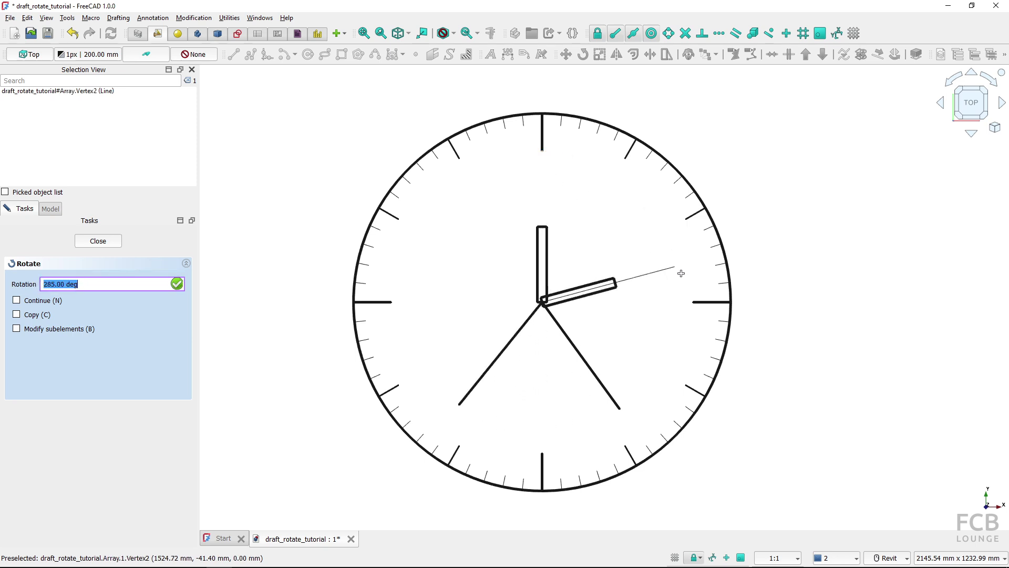
{"action": "left_click", "coordinate": [692, 298]}
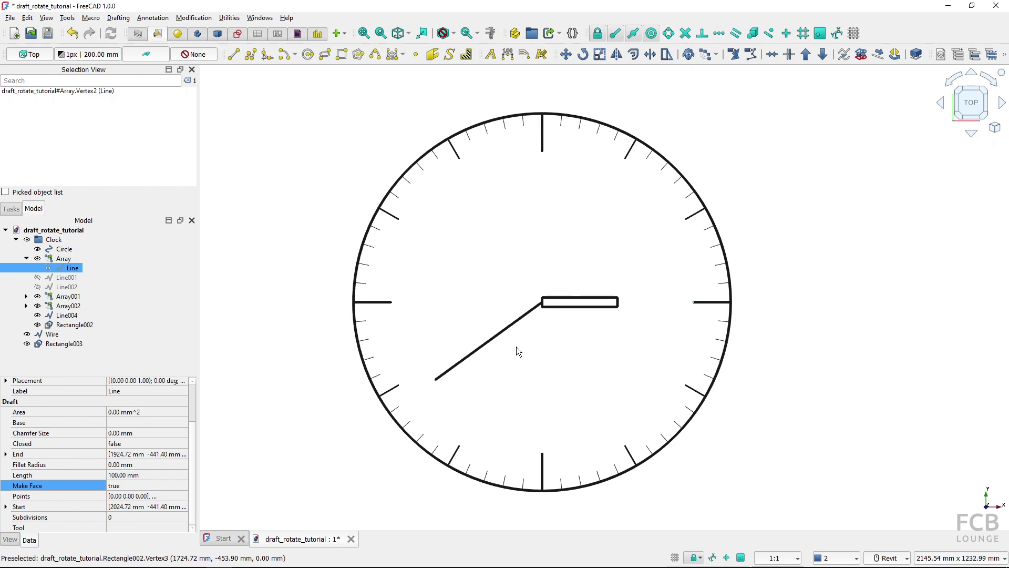
Step: Start rotating Line004 with Copy (C) mode turned on
{"action": "left_click", "coordinate": [502, 337]}
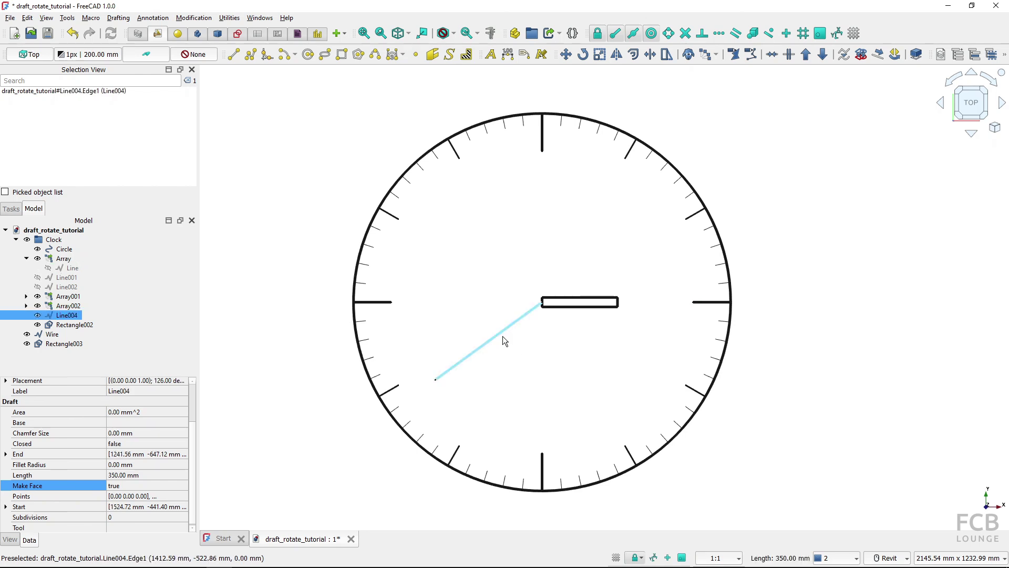
{"action": "left_click", "coordinate": [582, 54]}
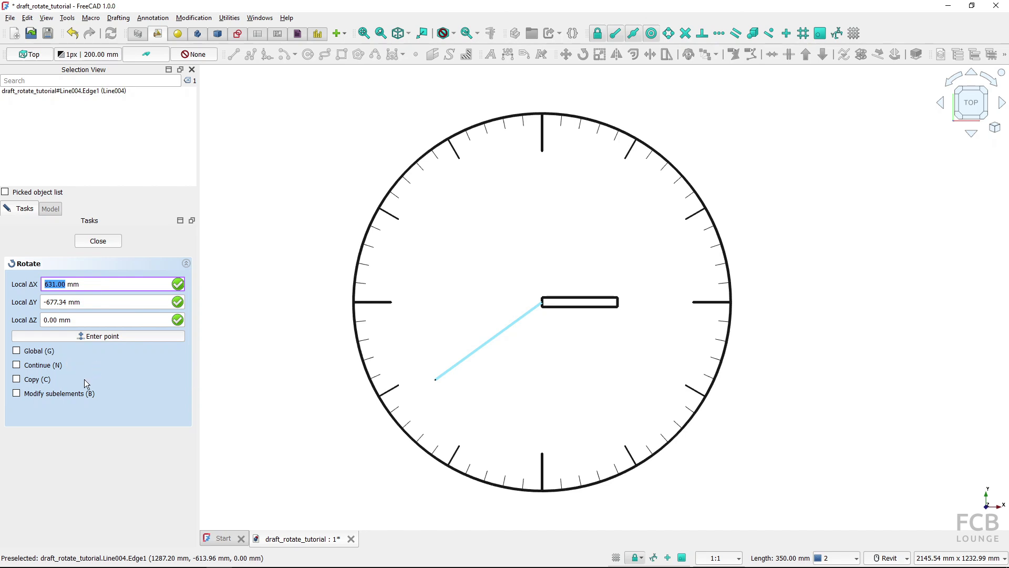
{"action": "left_click", "coordinate": [31, 380]}
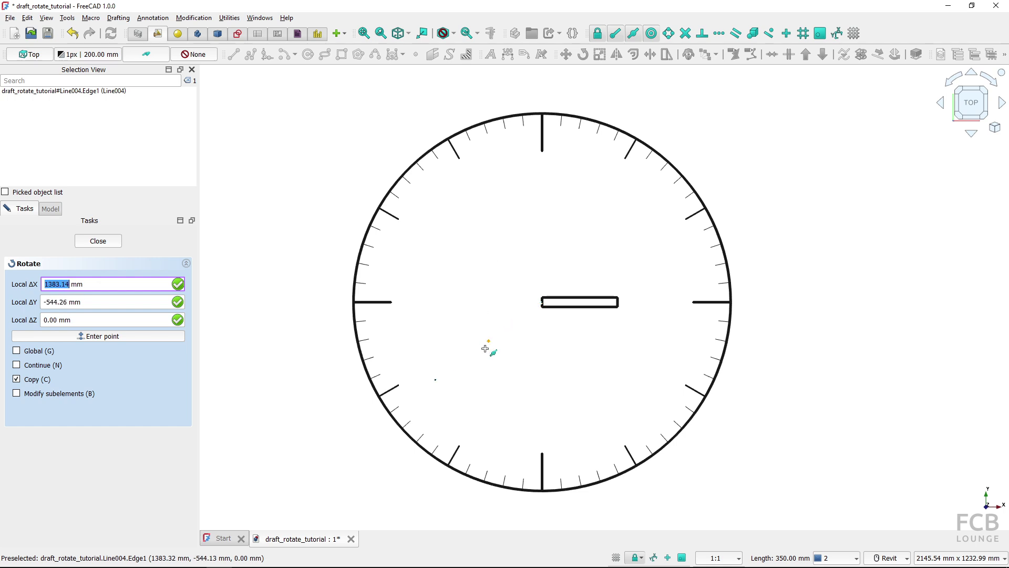
Step: Place rotated copy Line005 toward the upper left about the clock centre, then deselect
{"action": "left_click", "coordinate": [543, 304]}
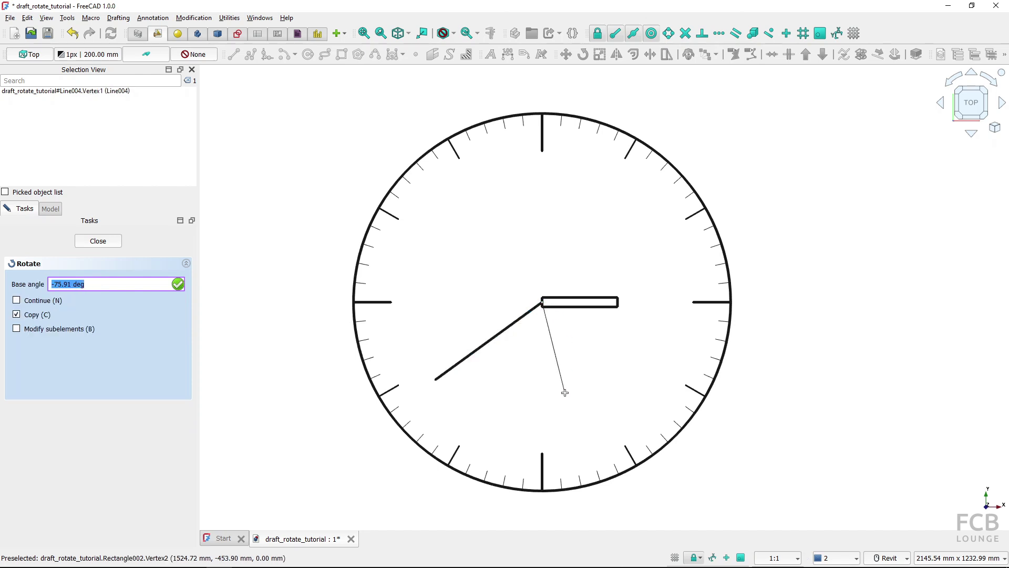
{"action": "left_click", "coordinate": [441, 380]}
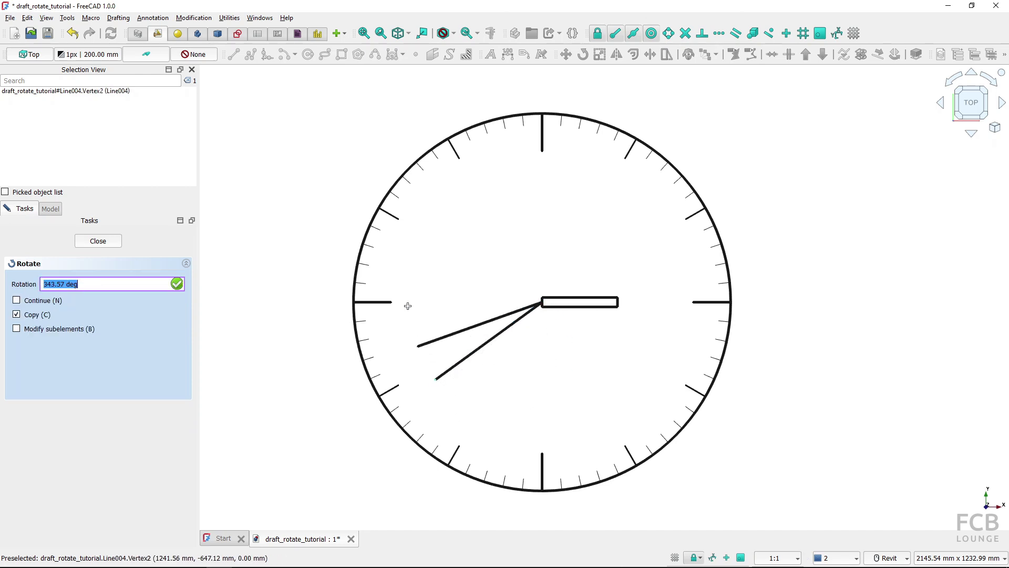
{"action": "left_click", "coordinate": [461, 166]}
{"action": "left_click", "coordinate": [453, 287]}
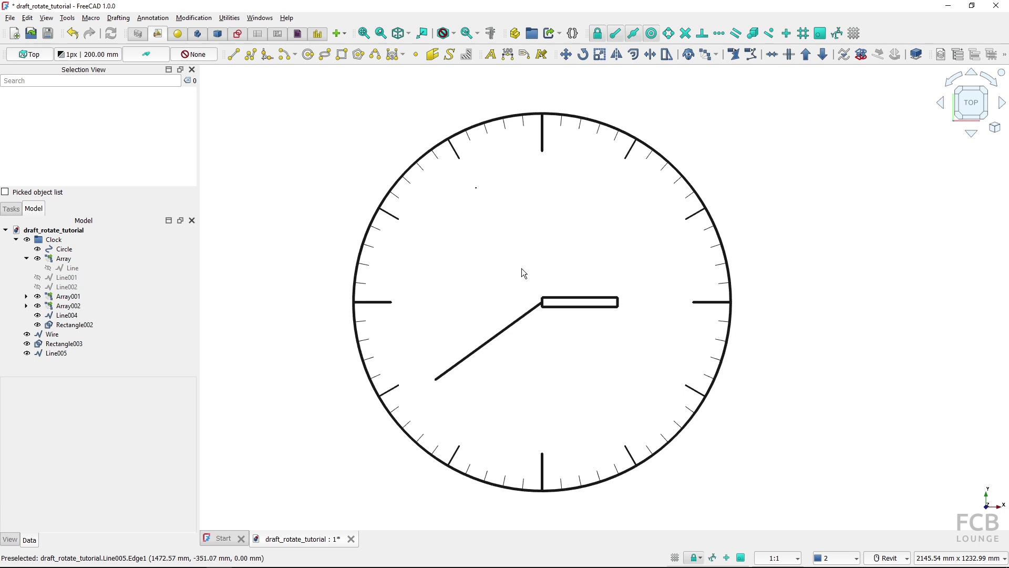
Step: Delete Line005, then start rotating Line004 with Copy (C) off and Continue (N) on
{"action": "left_click", "coordinate": [521, 269]}
{"action": "key", "text": "Delete"}
{"action": "left_click", "coordinate": [506, 330]}
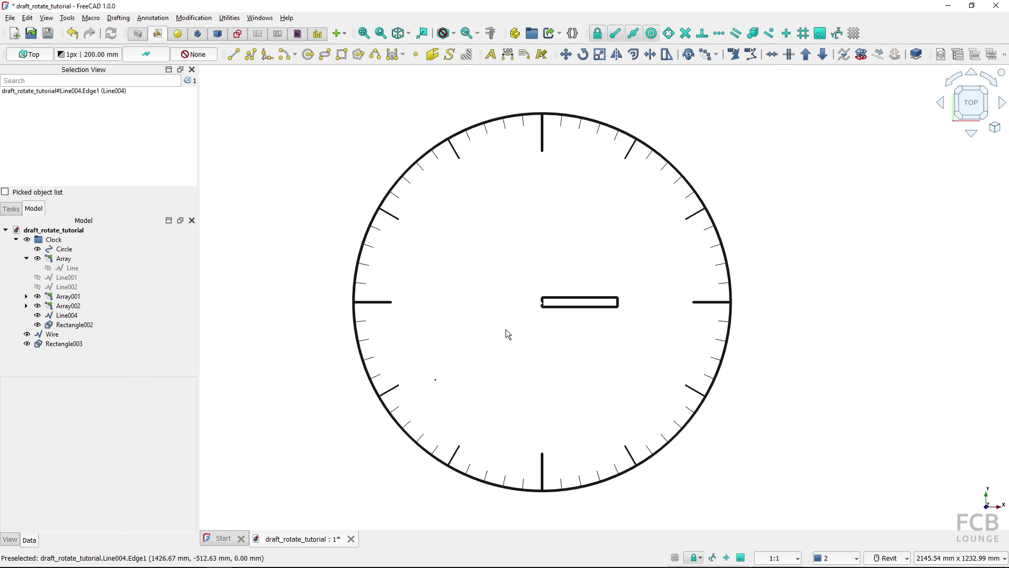
{"action": "left_click", "coordinate": [583, 55]}
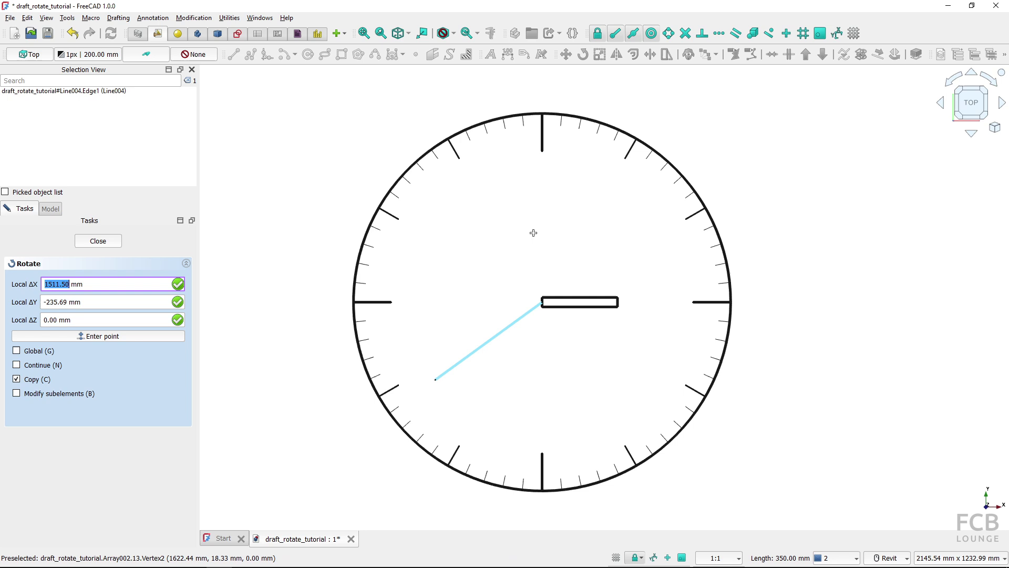
{"action": "left_click", "coordinate": [24, 379]}
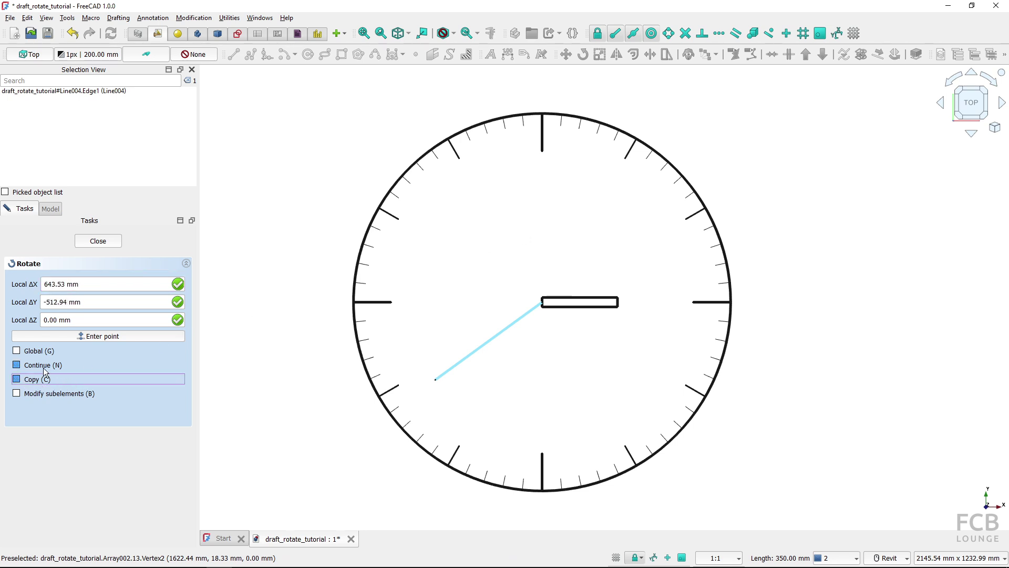
{"action": "left_click", "coordinate": [17, 366]}
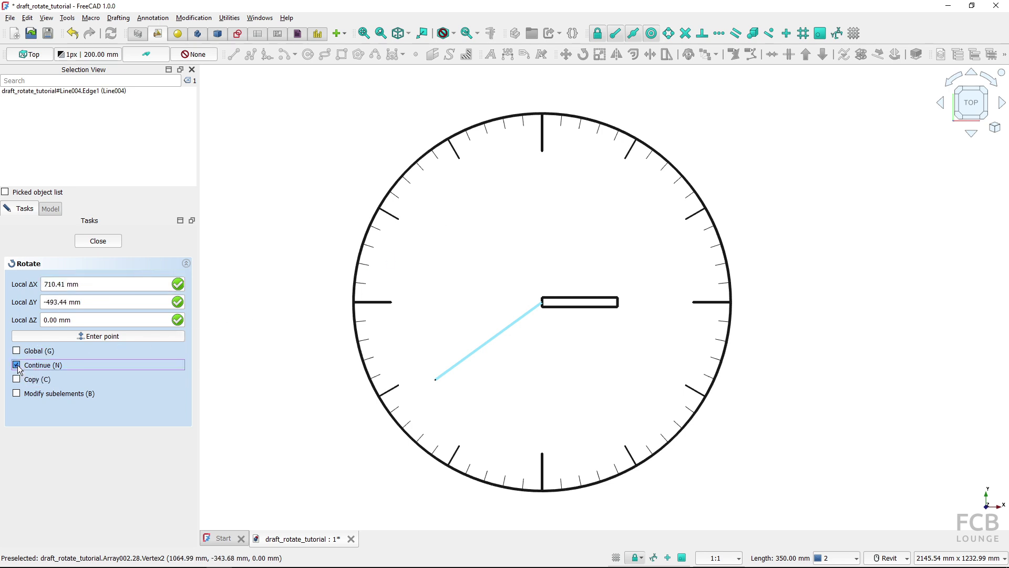
Step: Swing the long hand about the clock centre from its tip up to 12 o'clock
{"action": "left_click", "coordinate": [542, 303]}
{"action": "left_click", "coordinate": [435, 379]}
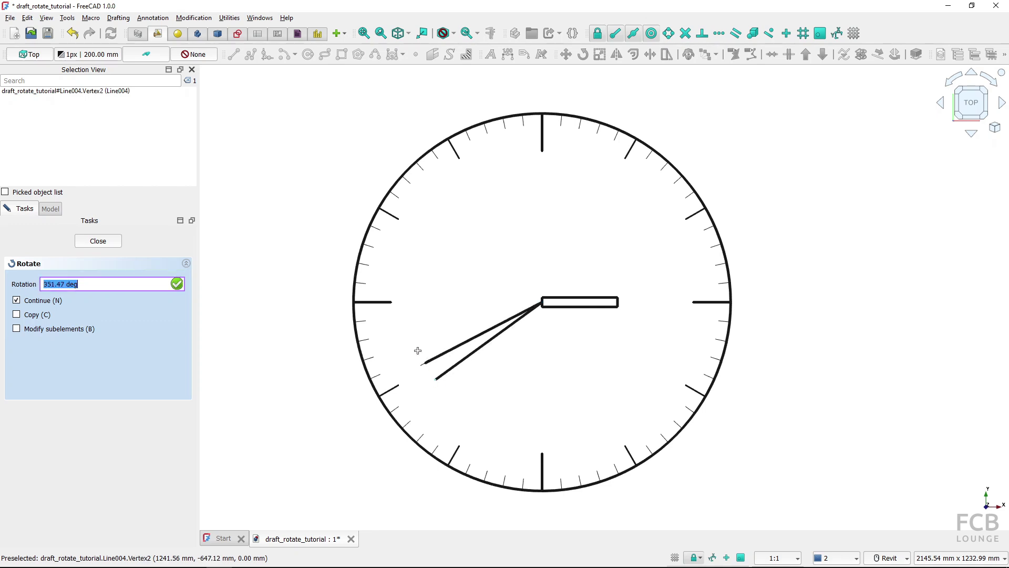
{"action": "left_click", "coordinate": [542, 158]}
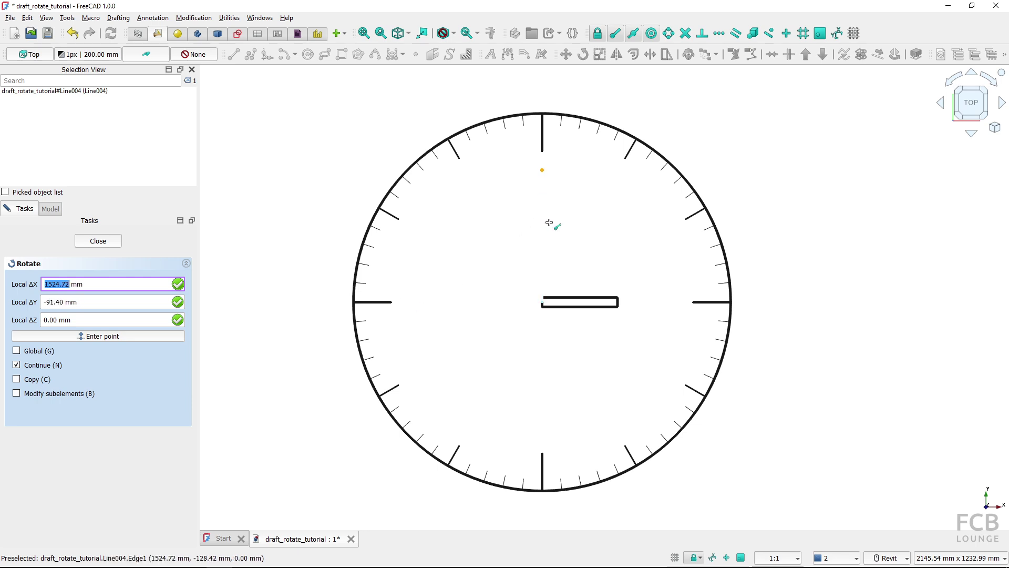
Step: Rotate the hand from 12 on to the 2 o'clock tick and close the rotate task
{"action": "left_click", "coordinate": [542, 302]}
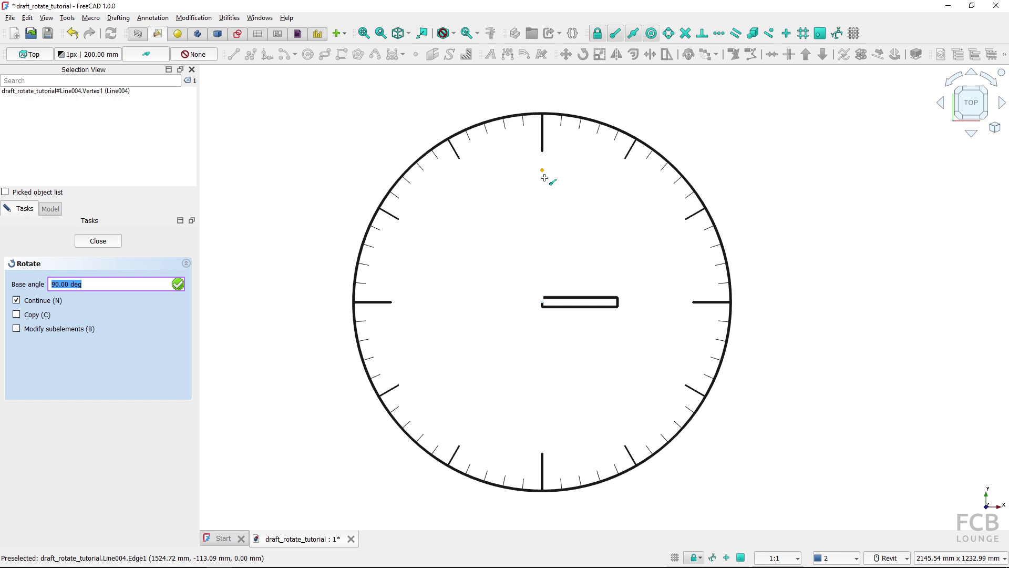
{"action": "left_click", "coordinate": [544, 152]}
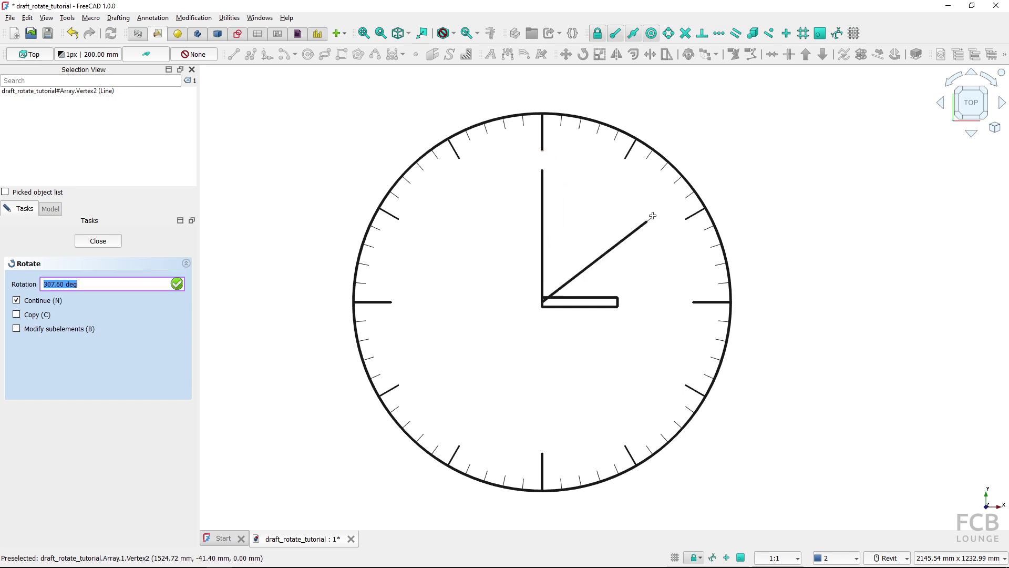
{"action": "left_click", "coordinate": [687, 220]}
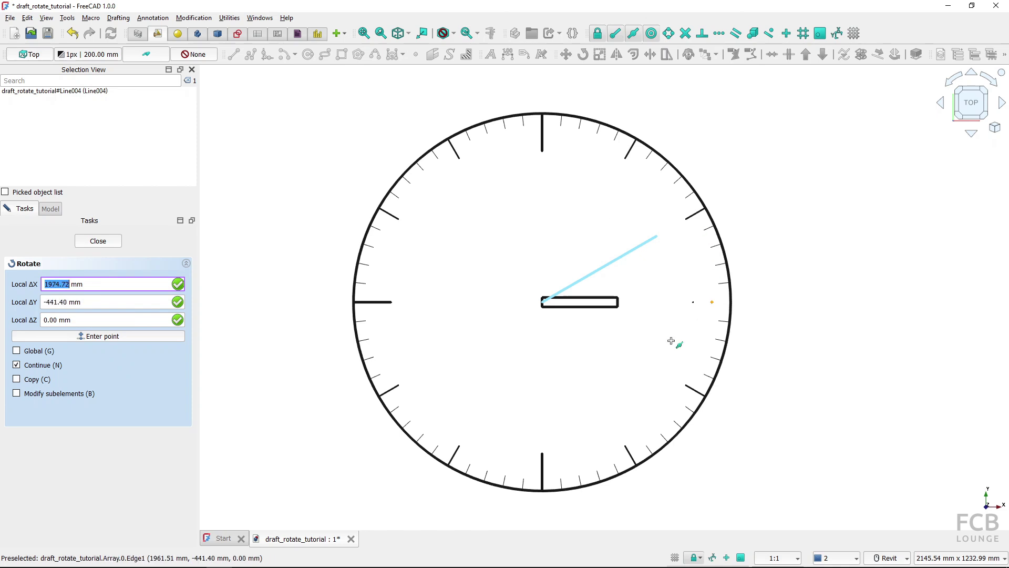
{"action": "left_click", "coordinate": [98, 240]}
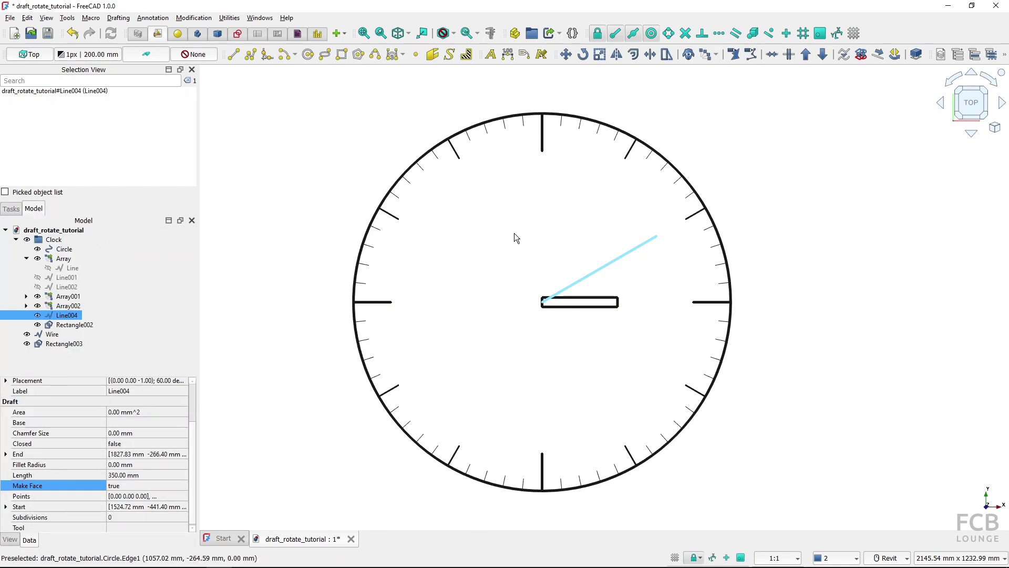
Step: Pan the 3D view from the clock over to the open zigzag wire
{"action": "scroll", "coordinate": [514, 238], "scroll_direction": "down", "scroll_amount": 3}
{"action": "middle_click_drag", "start_coordinate": [850, 243], "coordinate": [405, 271]}
{"action": "scroll", "coordinate": [405, 271], "scroll_direction": "up", "scroll_amount": 1}
Step: Select the zigzag wire's middle edge, briefly entering and leaving the wire's edit mode
{"action": "left_click", "coordinate": [572, 266]}
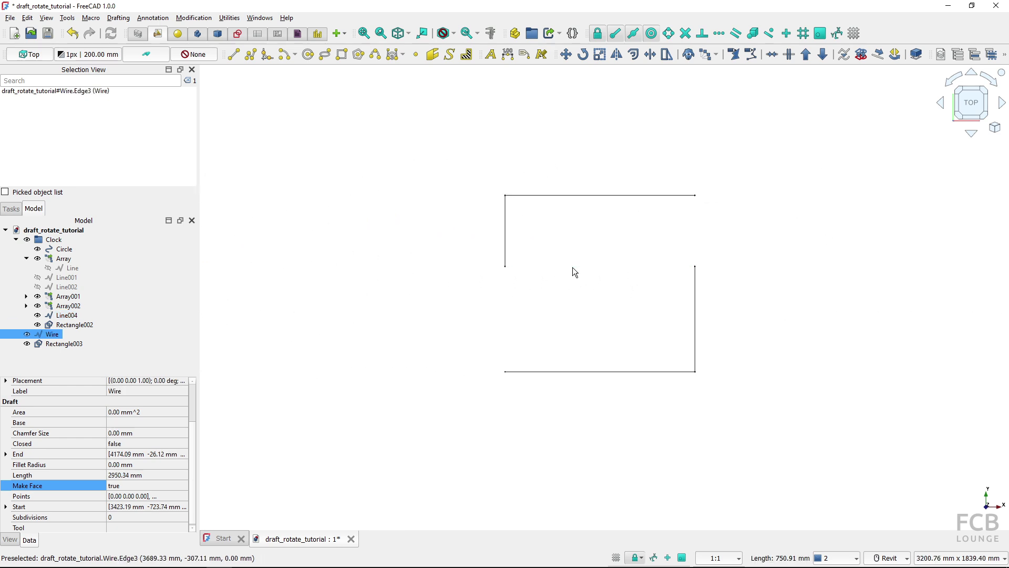
{"action": "key", "text": "space"}
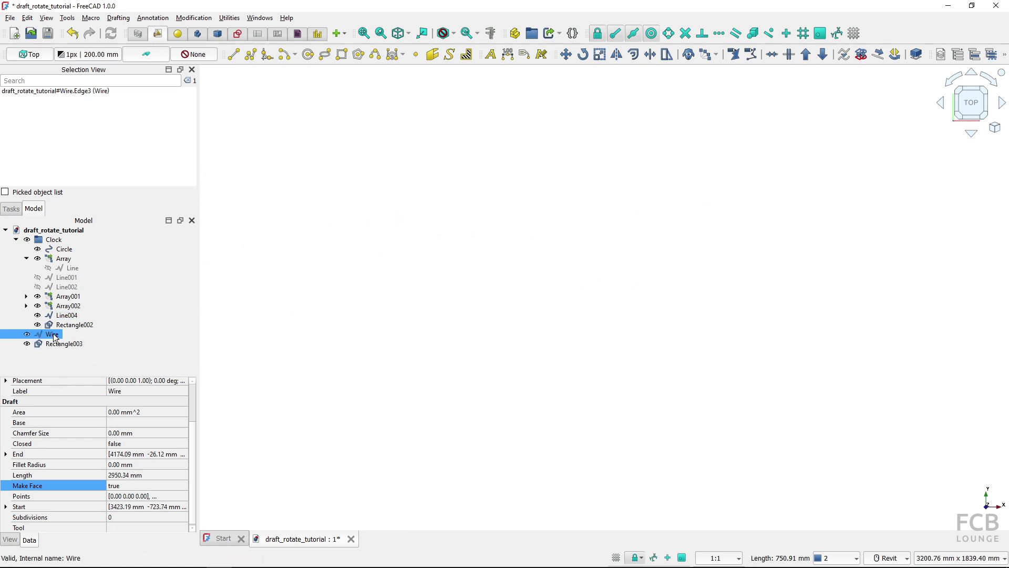
{"action": "left_click", "coordinate": [54, 335]}
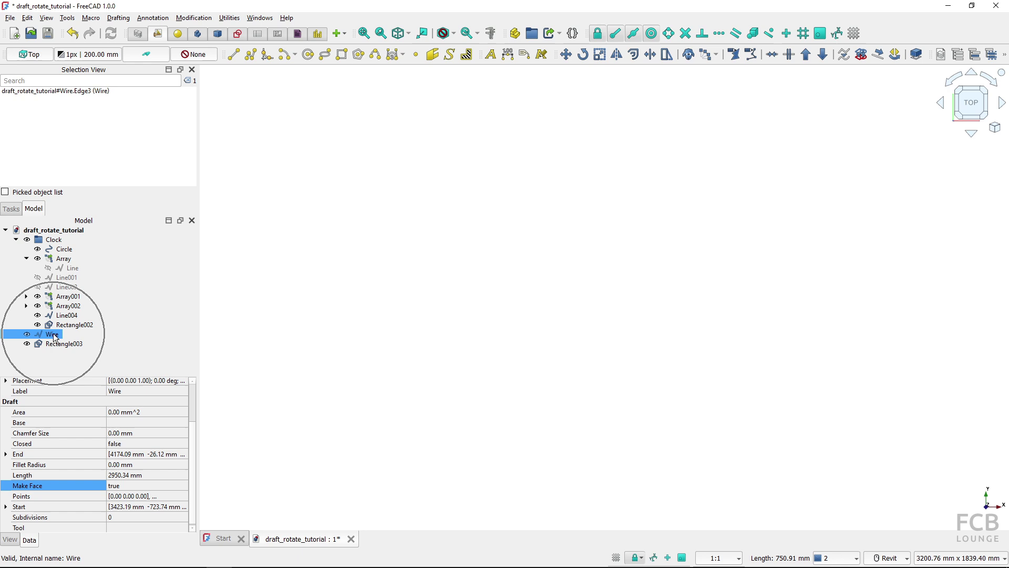
{"action": "left_click", "coordinate": [427, 310]}
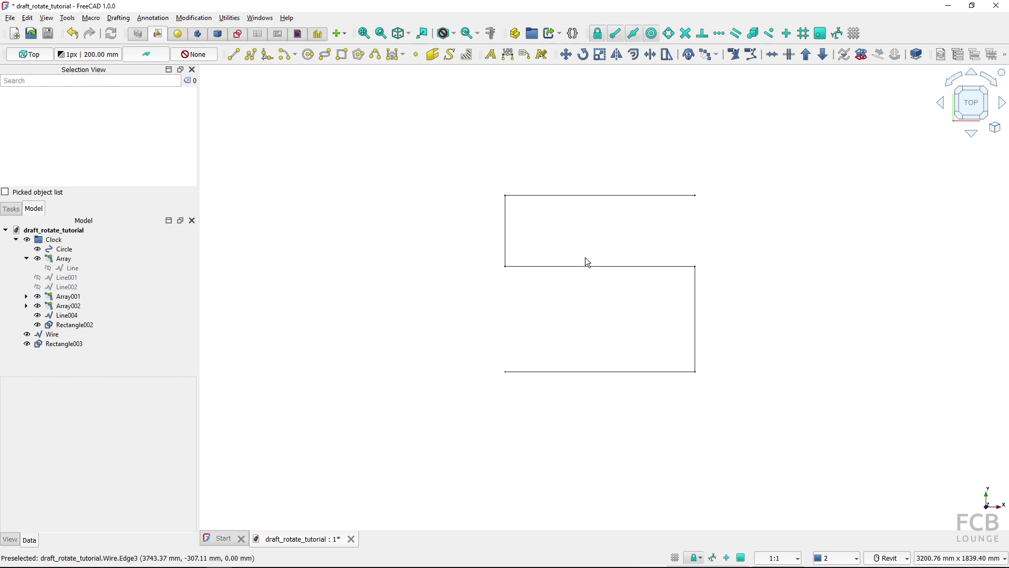
{"action": "left_click", "coordinate": [560, 267]}
{"action": "double_click", "coordinate": [52, 335]}
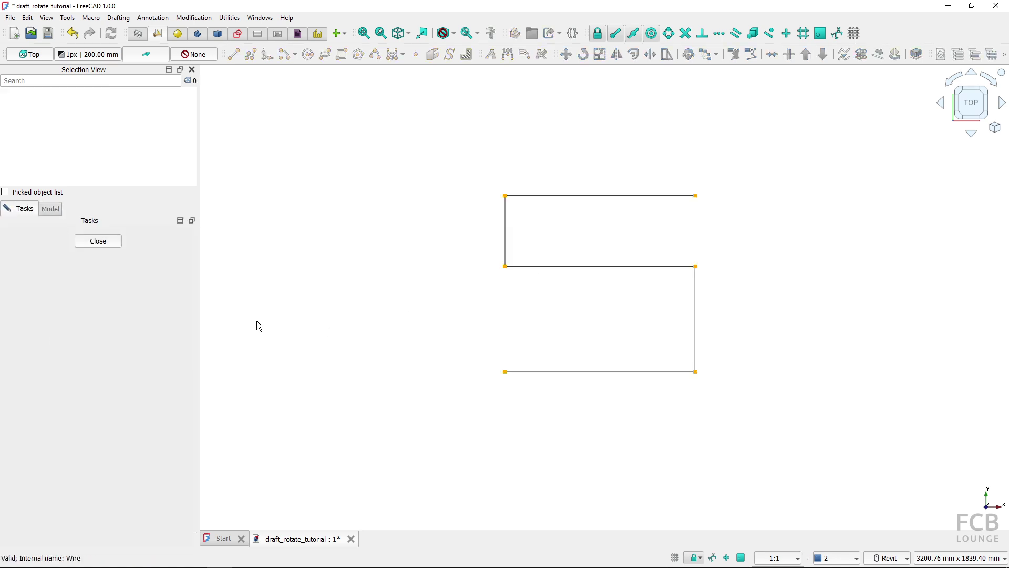
{"action": "left_click", "coordinate": [98, 241]}
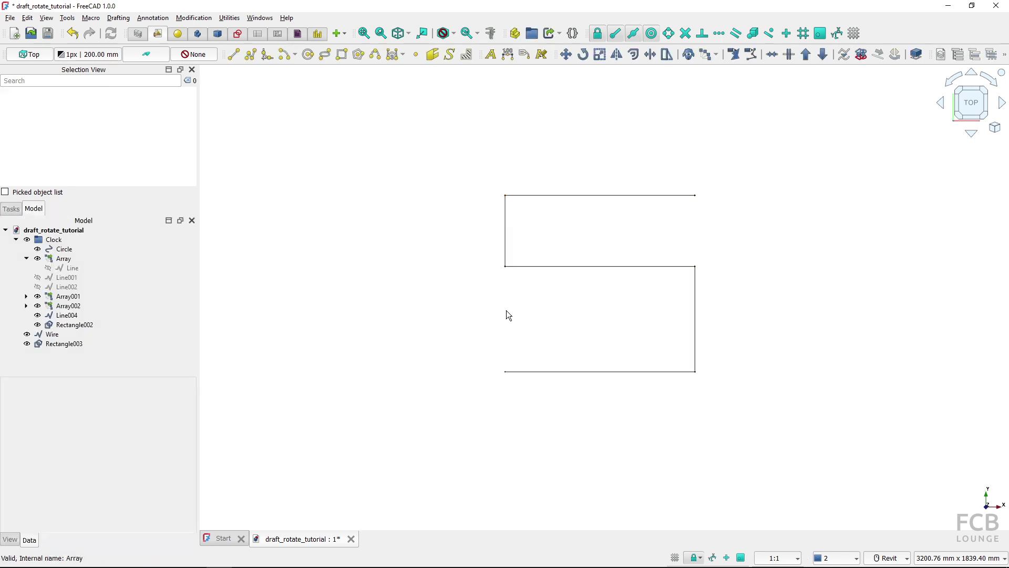
{"action": "left_click", "coordinate": [591, 267]}
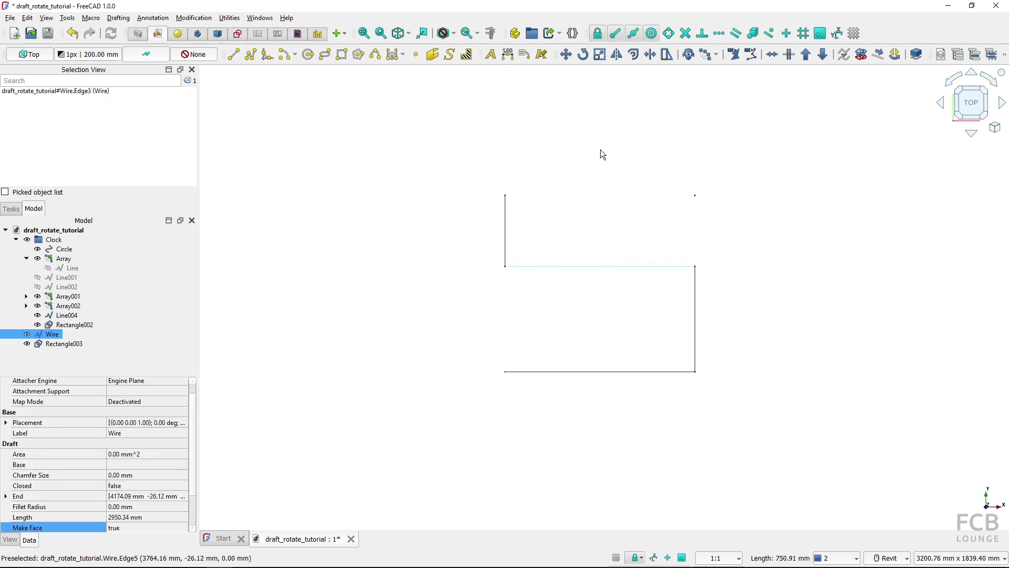
Step: Rotate only the middle edge about 20° upward with Modify subelements on and Continue off
{"action": "left_click", "coordinate": [582, 54]}
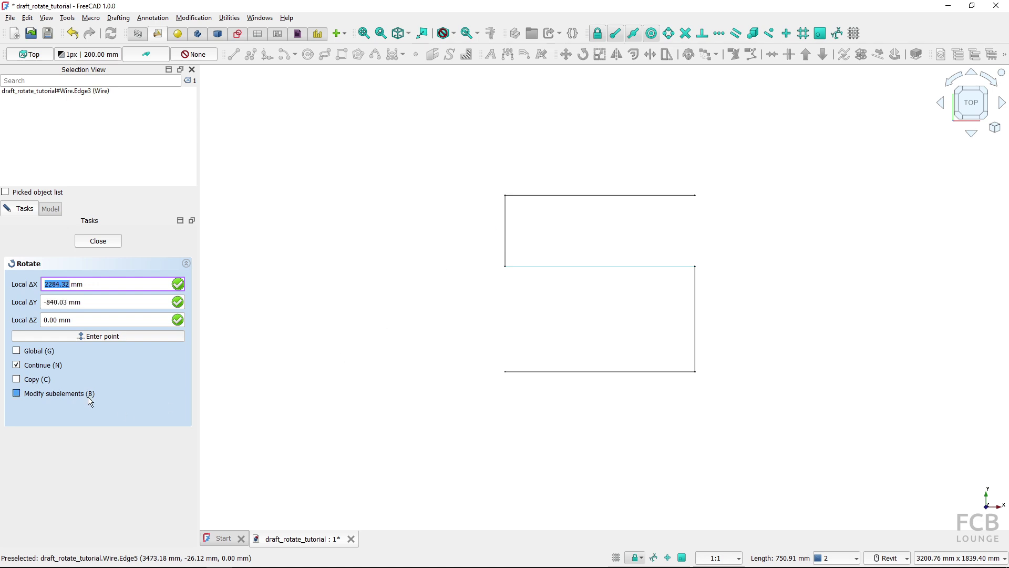
{"action": "left_click", "coordinate": [17, 366]}
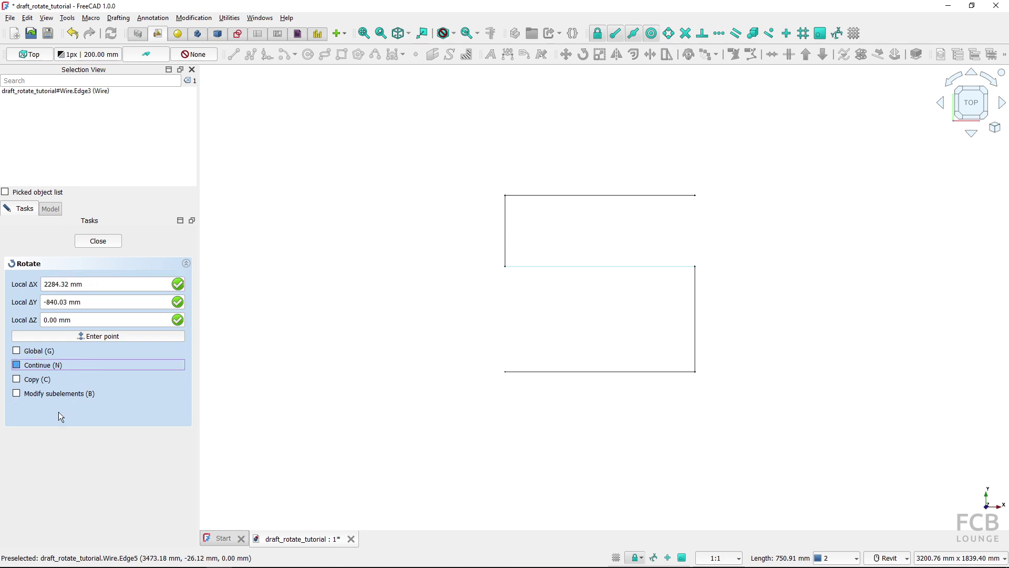
{"action": "left_click", "coordinate": [16, 393]}
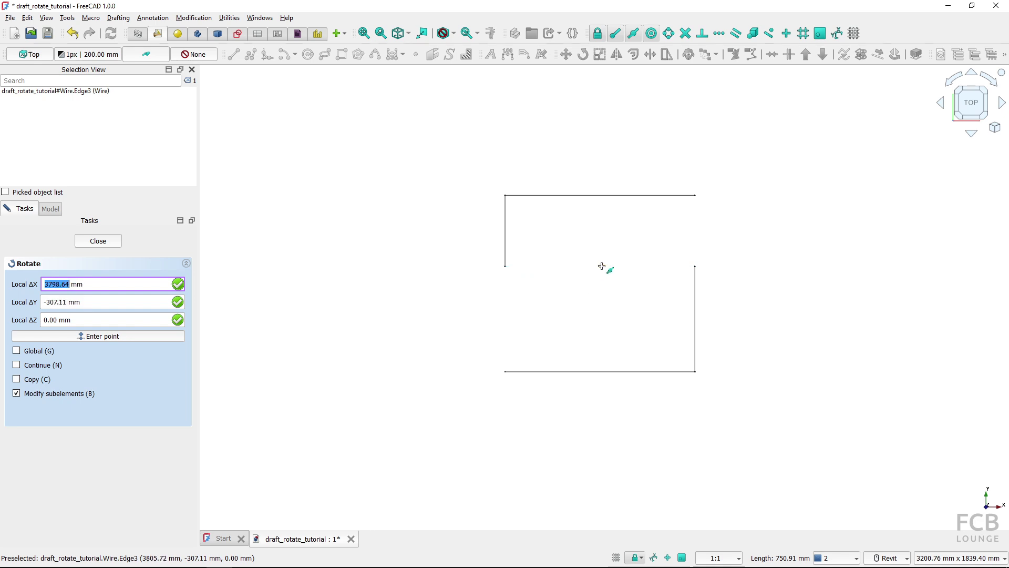
{"action": "left_click", "coordinate": [602, 266]}
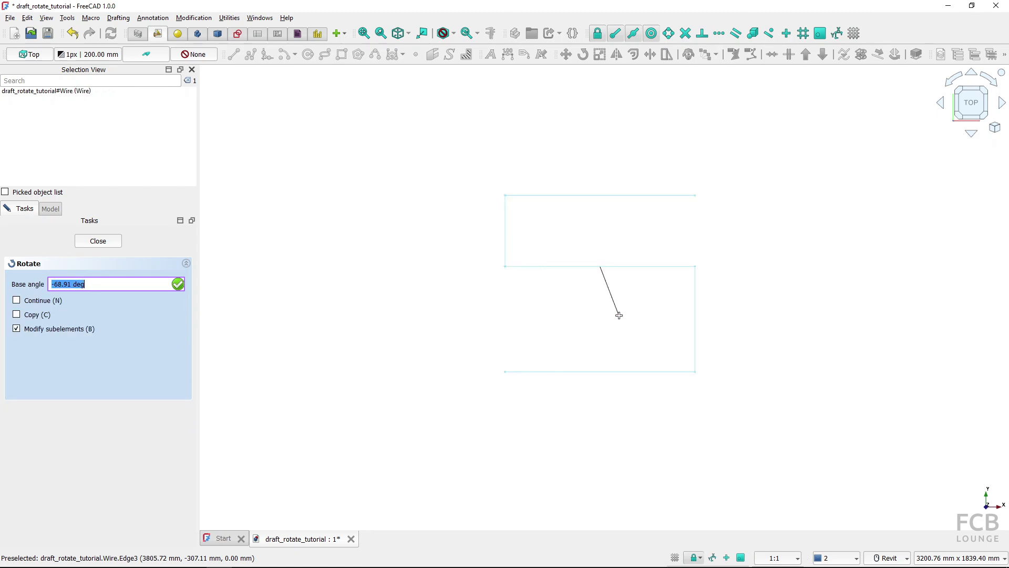
{"action": "left_click", "coordinate": [784, 265]}
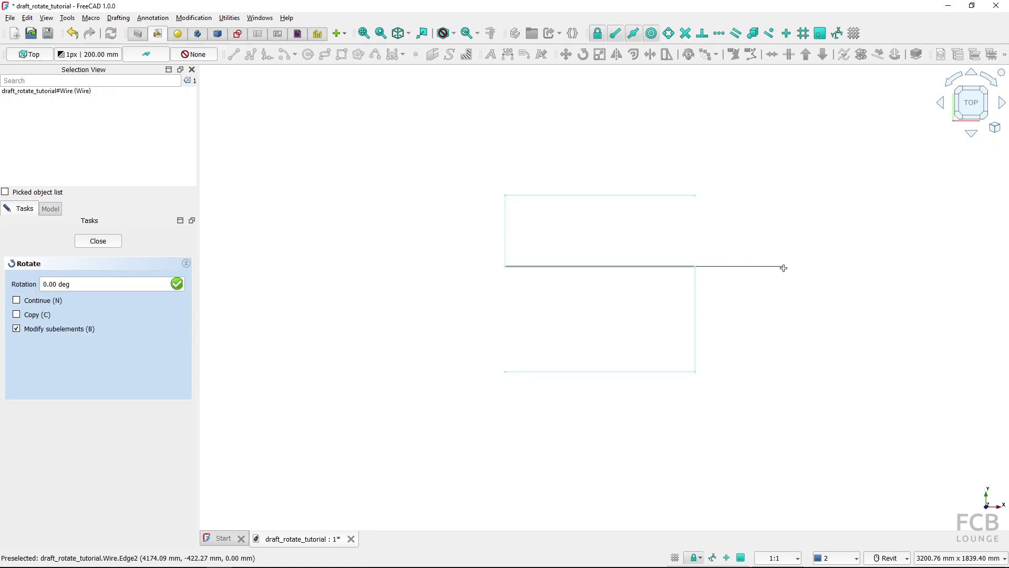
{"action": "left_click", "coordinate": [754, 208]}
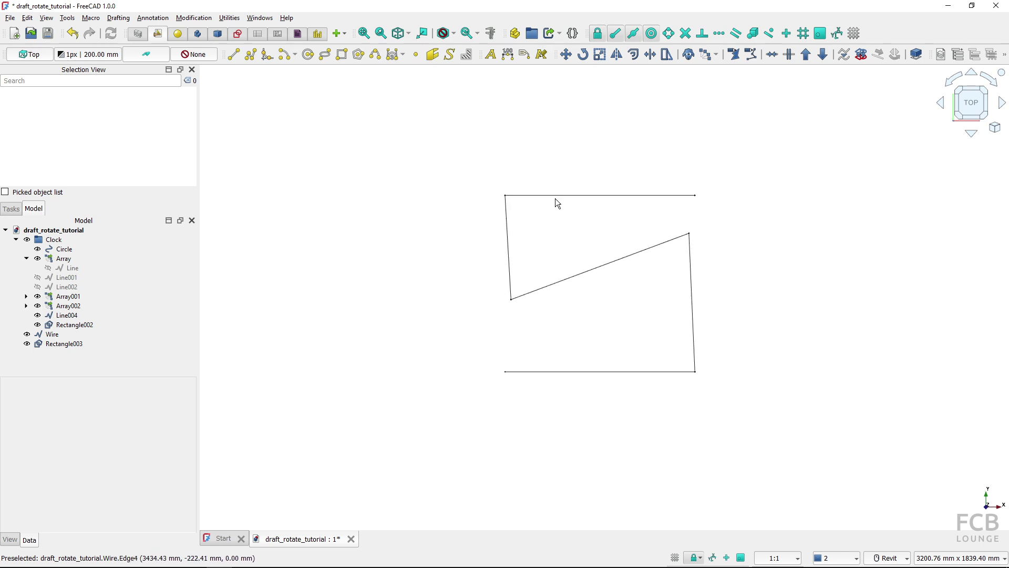
{"action": "left_click", "coordinate": [582, 55]}
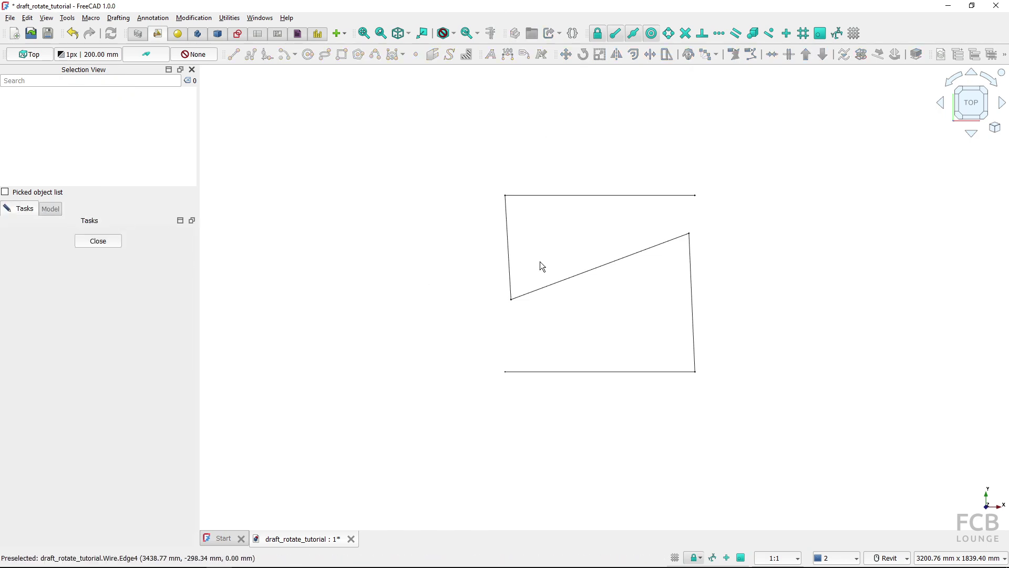
Step: Cancel the second rotation of the slanted middle edge and pan back to the clock
{"action": "left_click", "coordinate": [550, 285]}
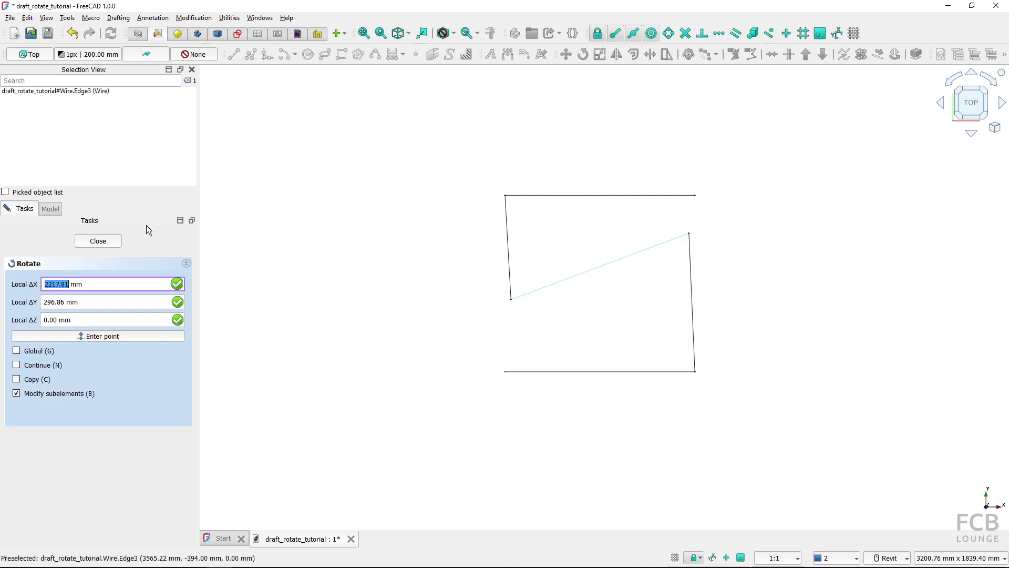
{"action": "left_click", "coordinate": [97, 240]}
{"action": "middle_click_drag", "start_coordinate": [436, 265], "coordinate": [965, 247]}
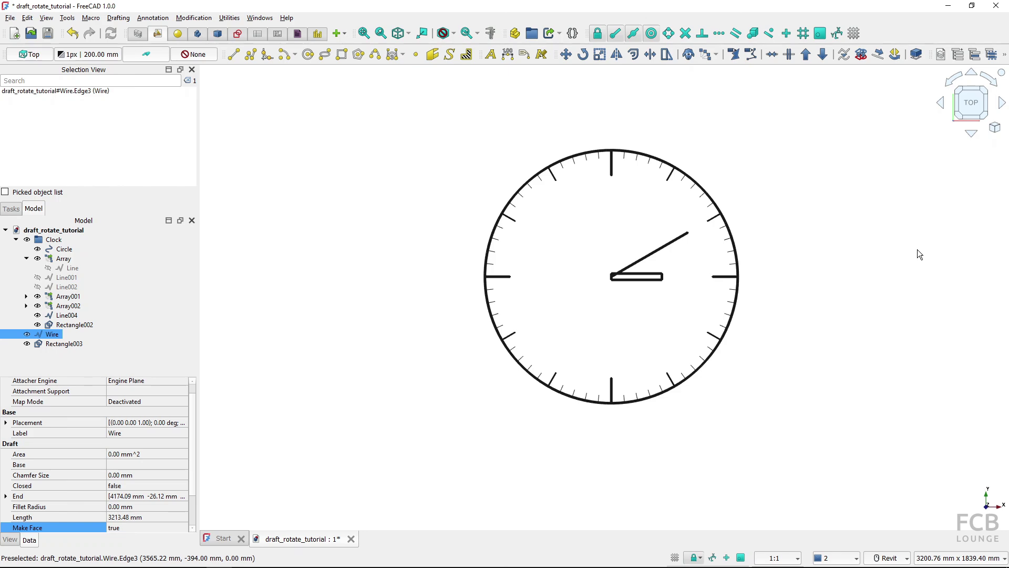